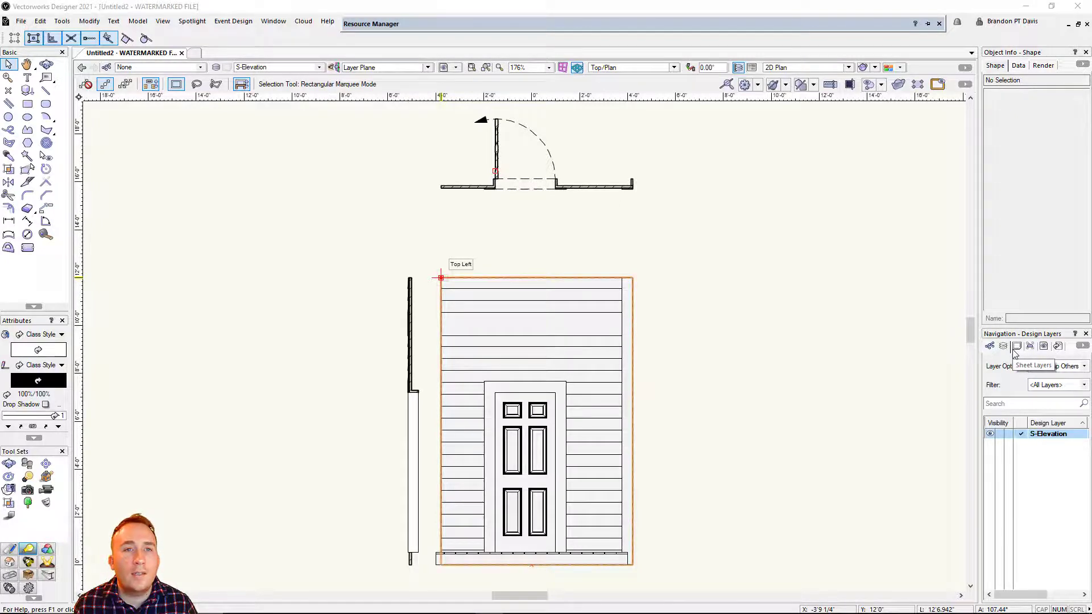
Make sheet layer 1 active, fit its page area to the window and deselect the title block border.
click(1019, 350)
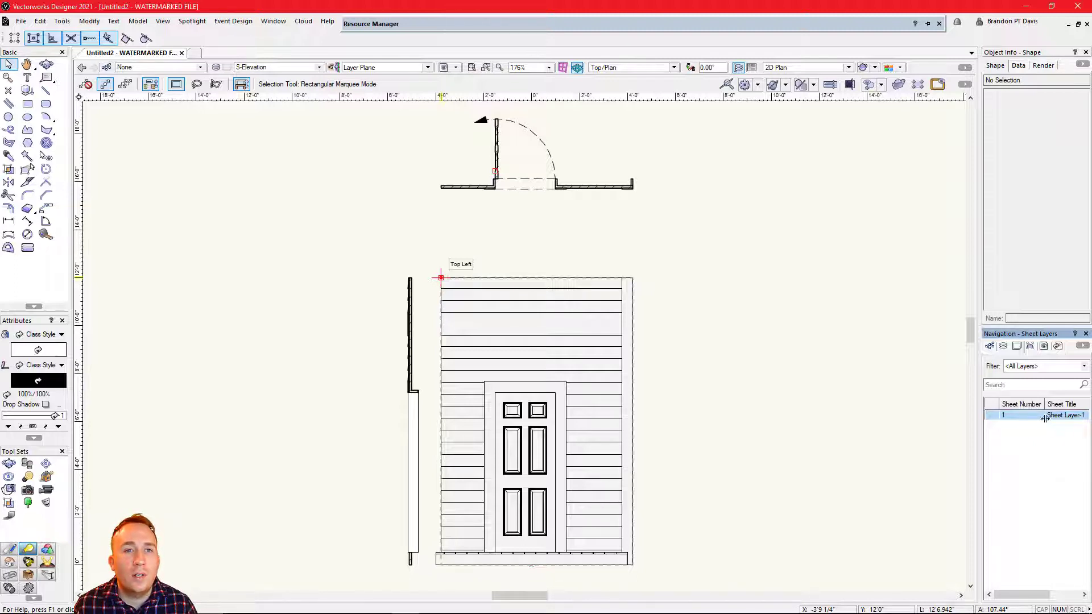
click(994, 419)
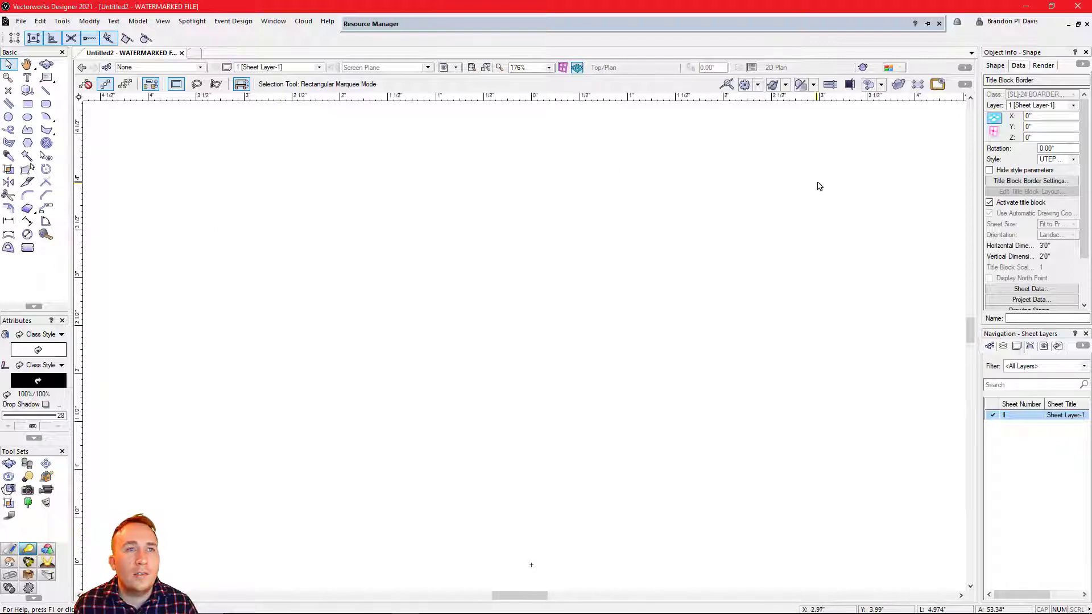
click(472, 68)
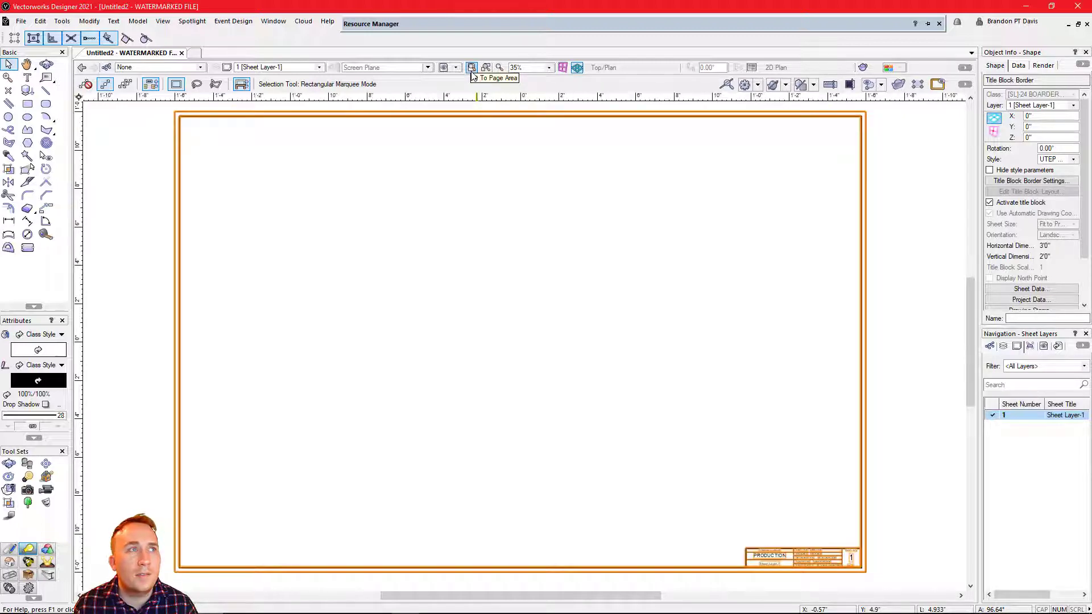
click(546, 219)
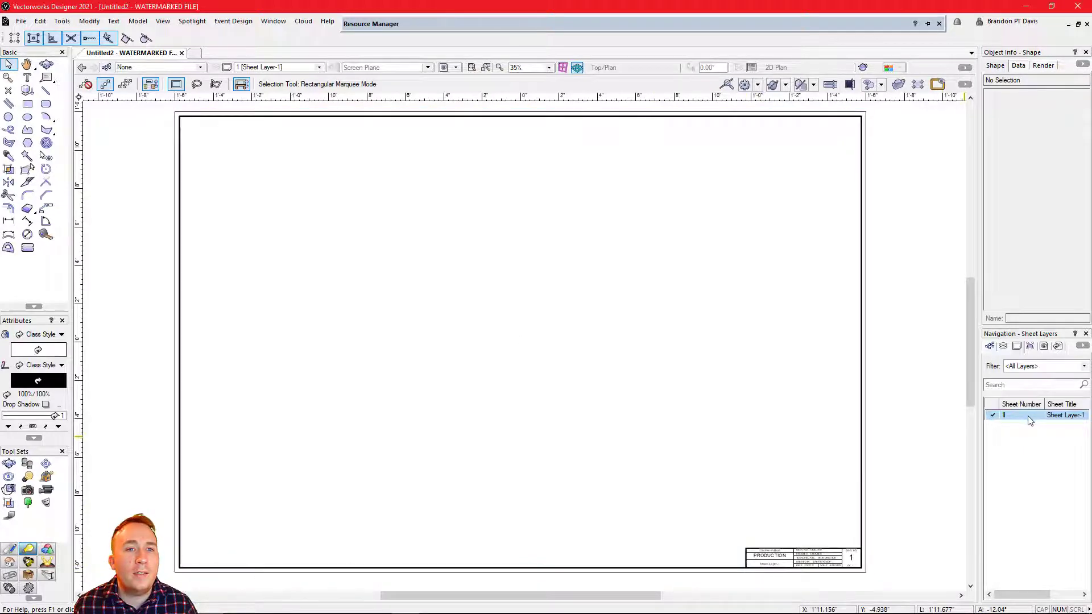
Change the title of sheet layer 1 to "Wall Elevation".
right_click(1010, 413)
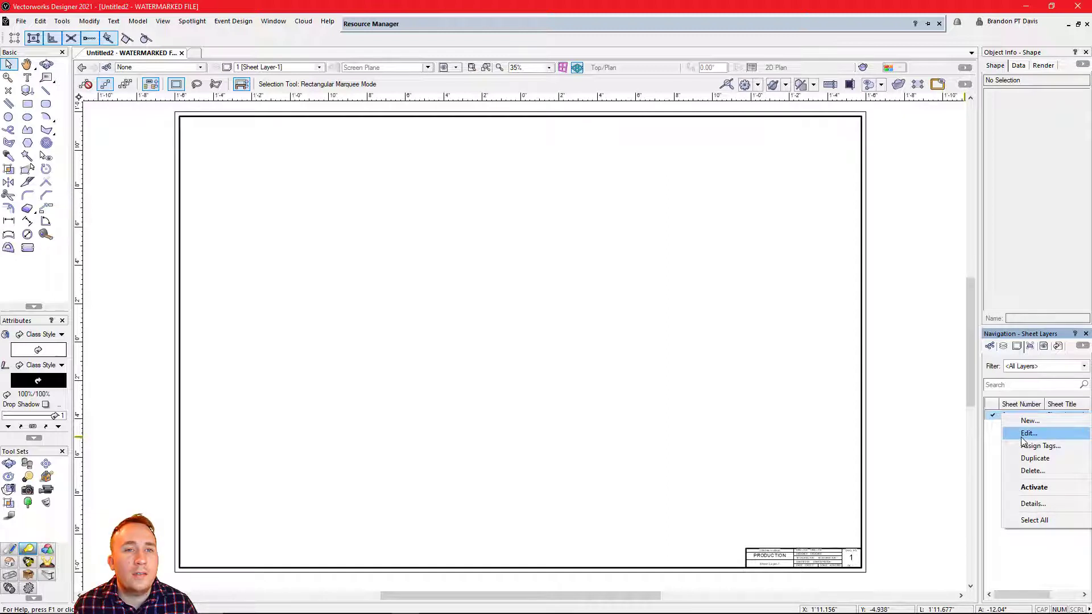
click(1023, 436)
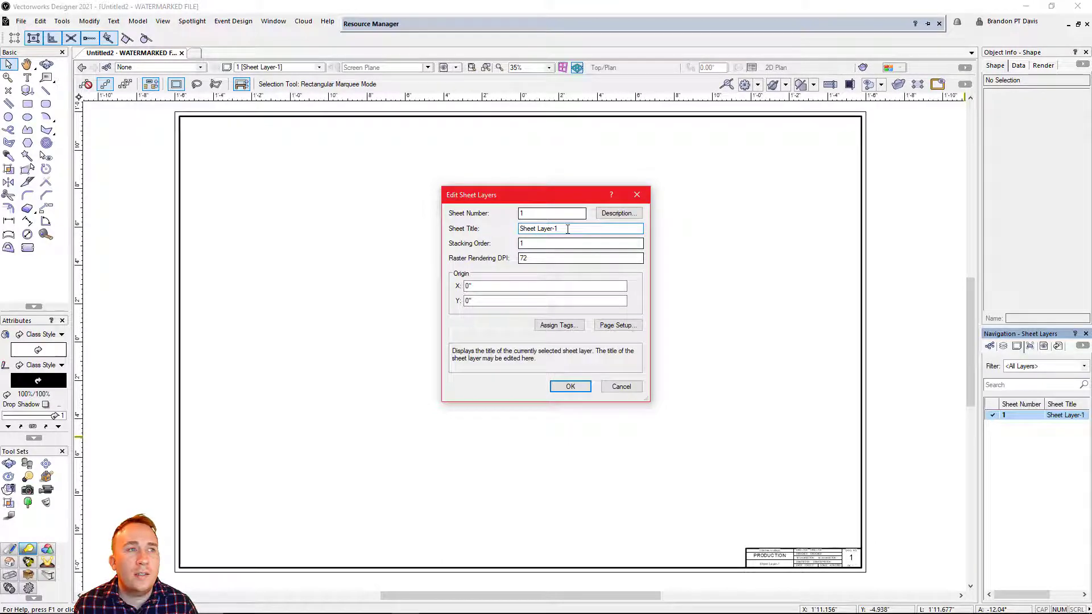
drag(568, 229, 511, 229)
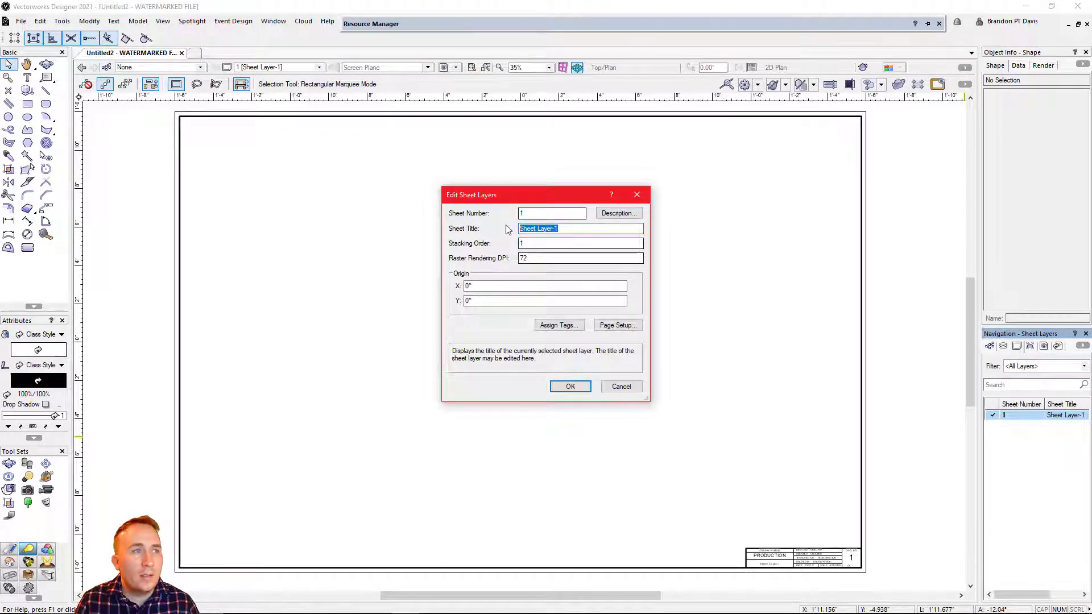
text(E)
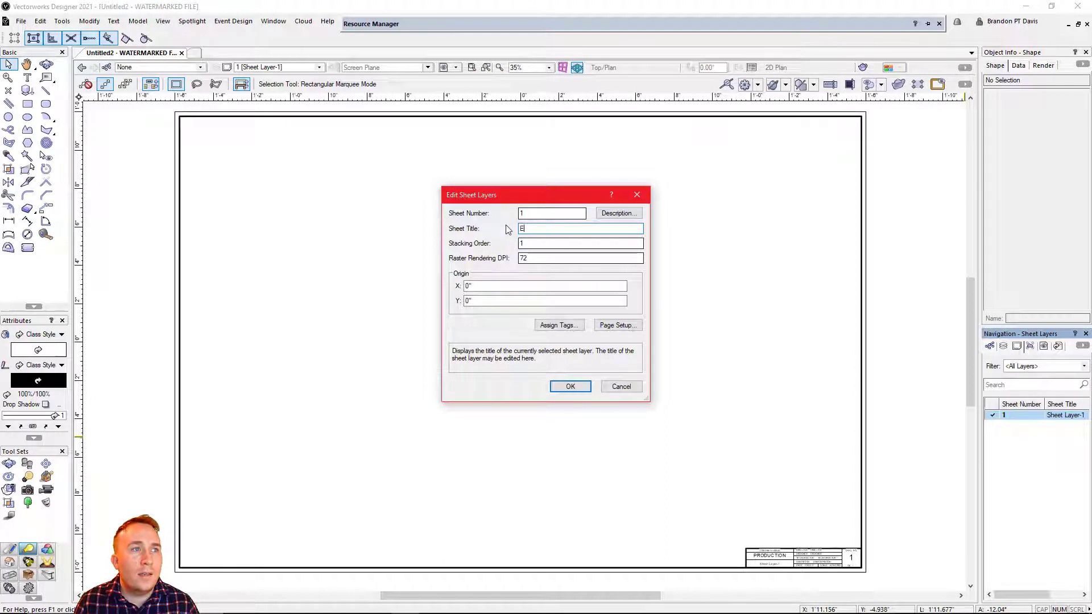
text(all )
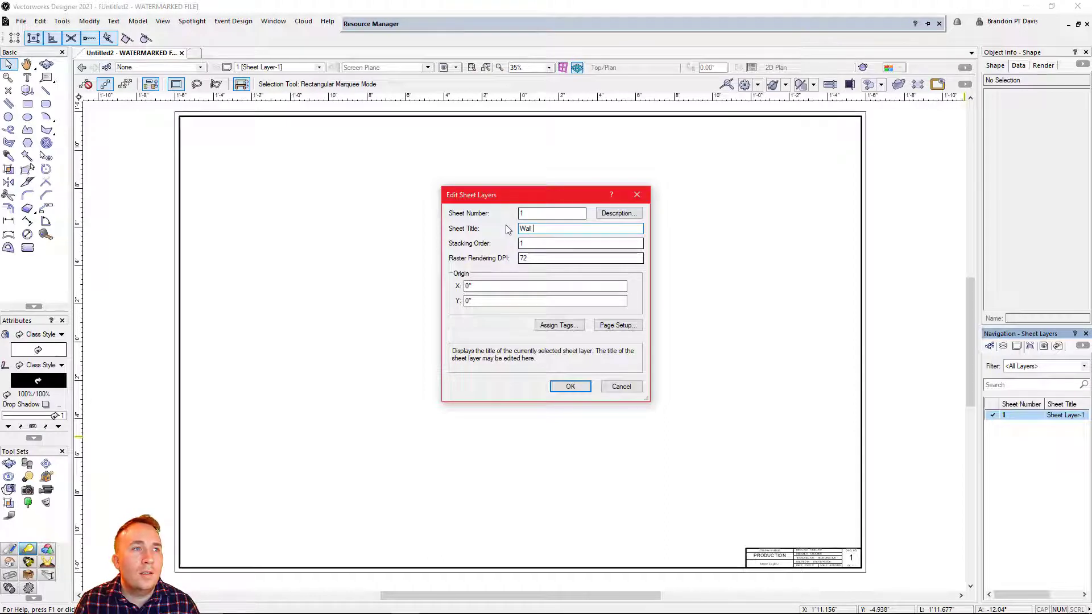
text(Elvat)
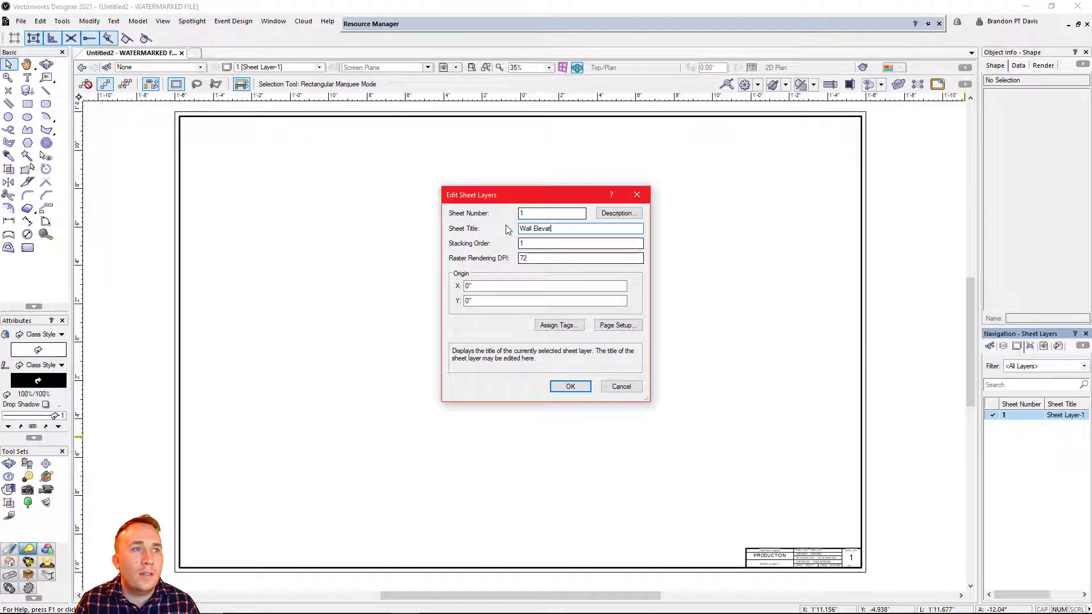
click(572, 386)
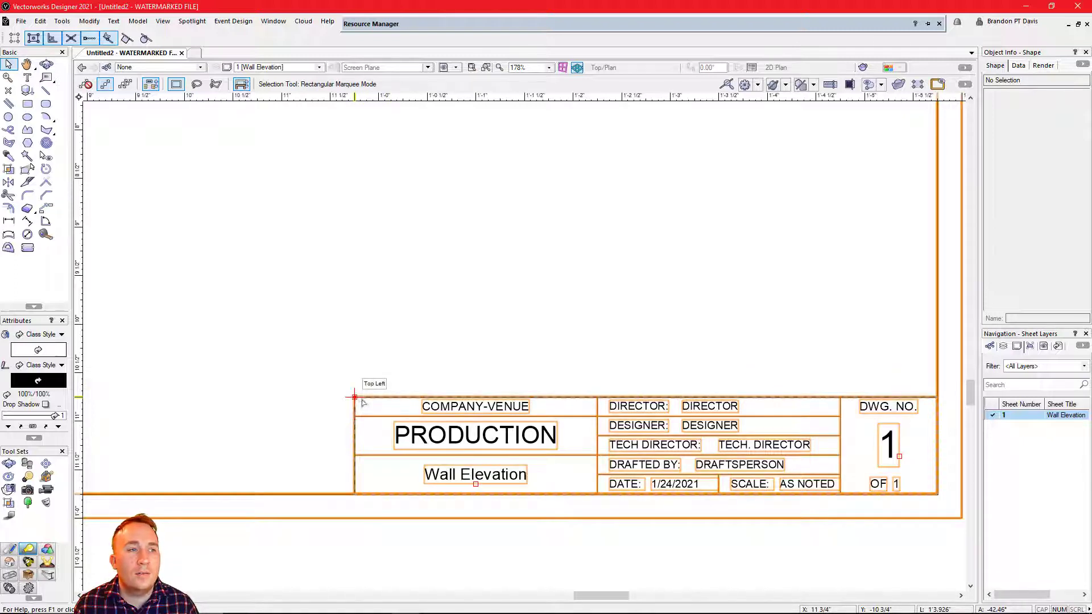
Create a new sheet layer with sheet number 2 and the title "Details".
right_click(1015, 434)
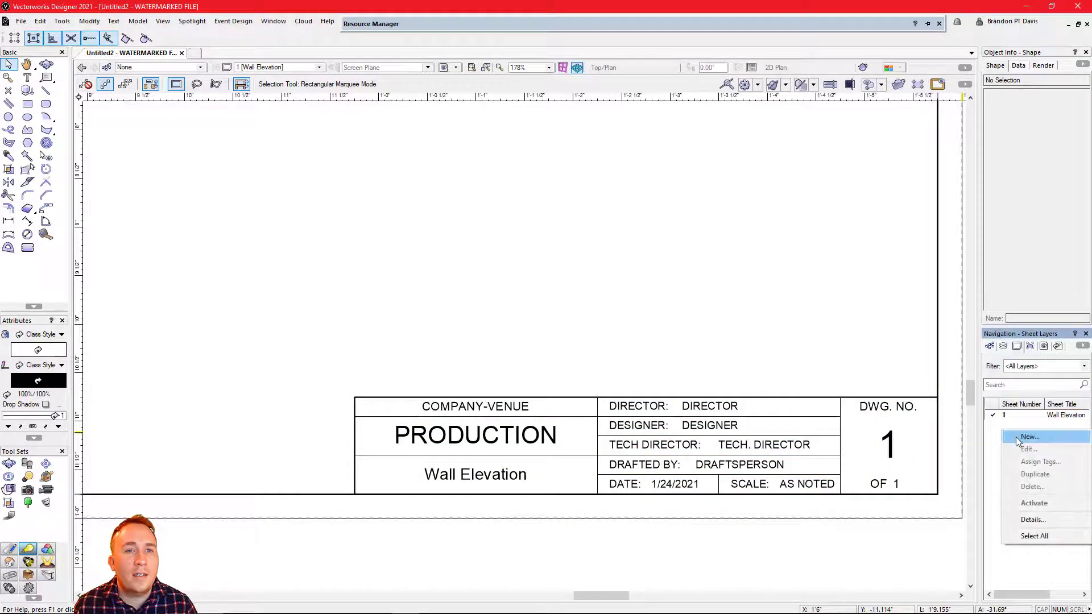
click(1018, 438)
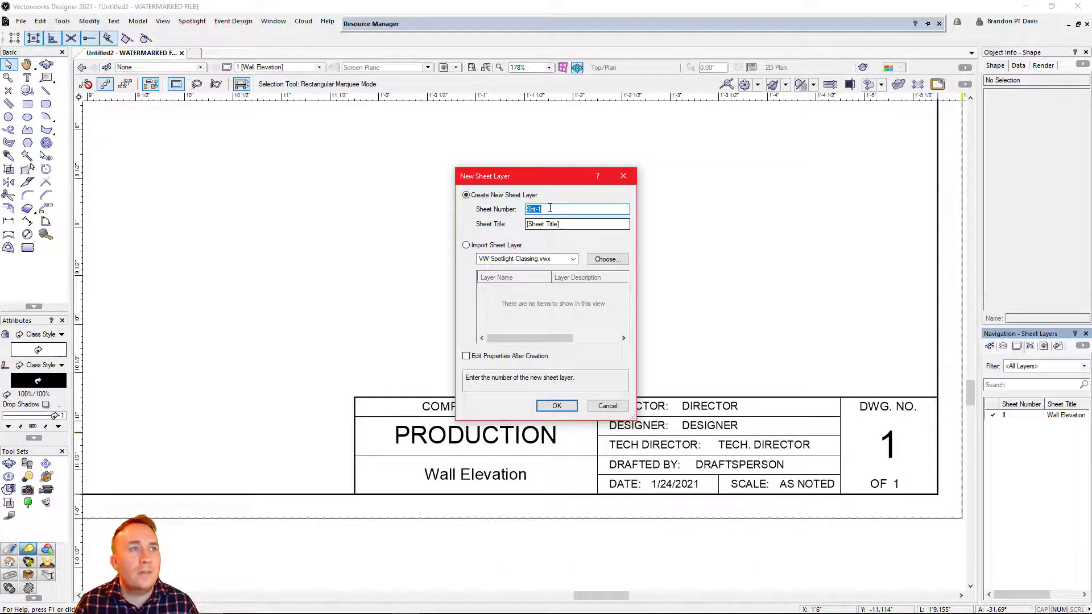
text(2)
key(Tab)
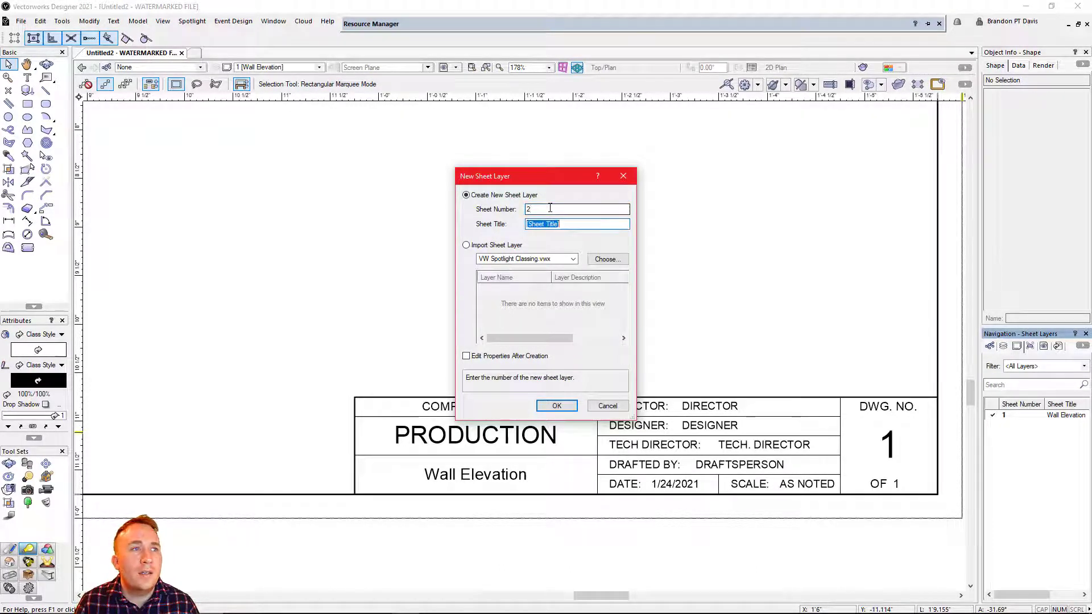
text(E)
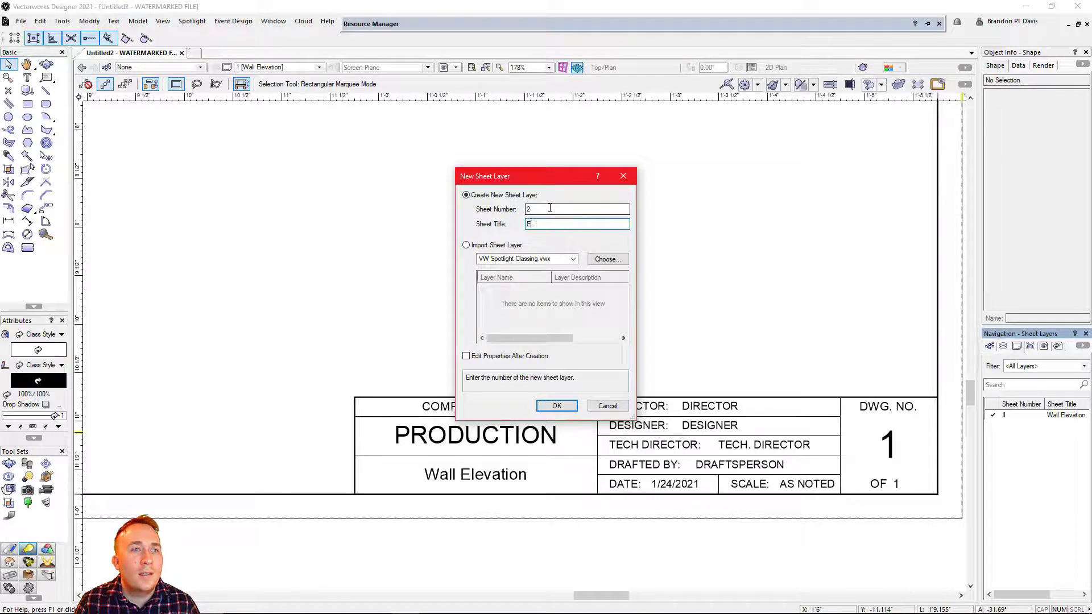
text(le)
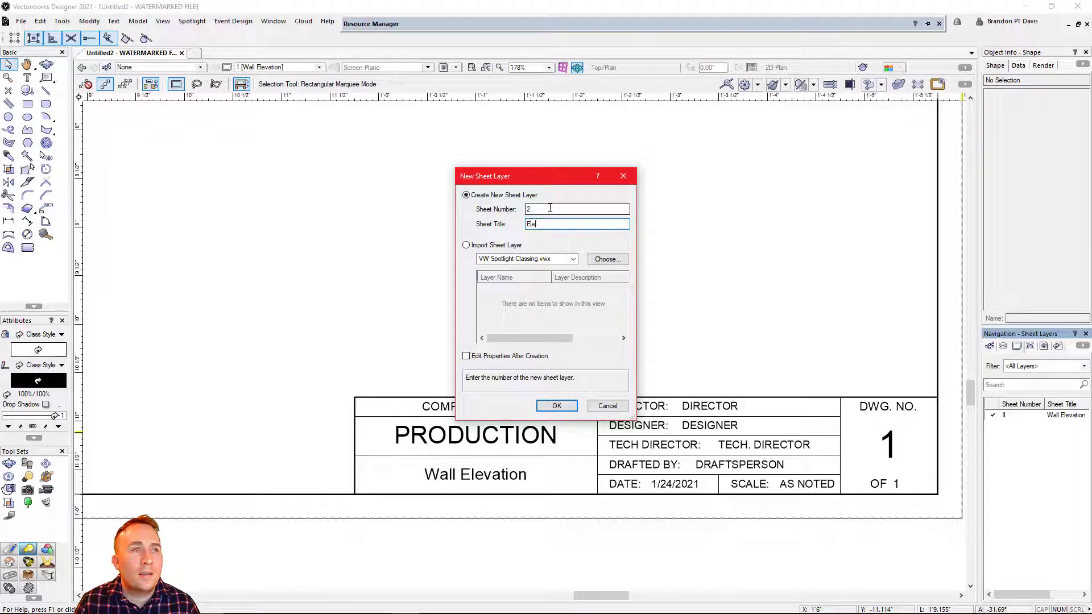
key(BackSpace)
key(BackSpace)
key(BackSpace)
text(De)
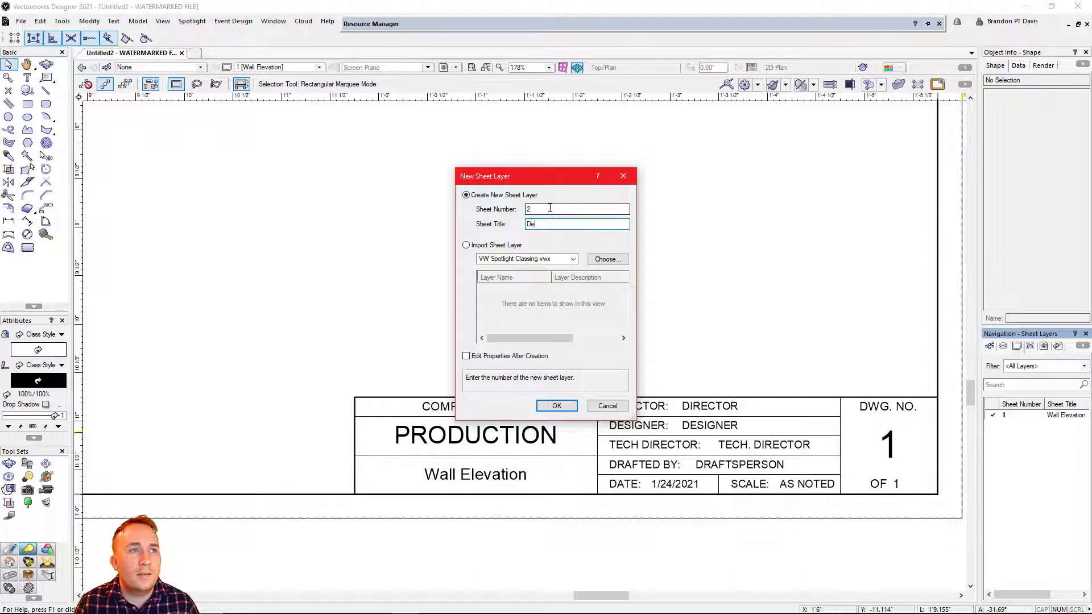
text(tails)
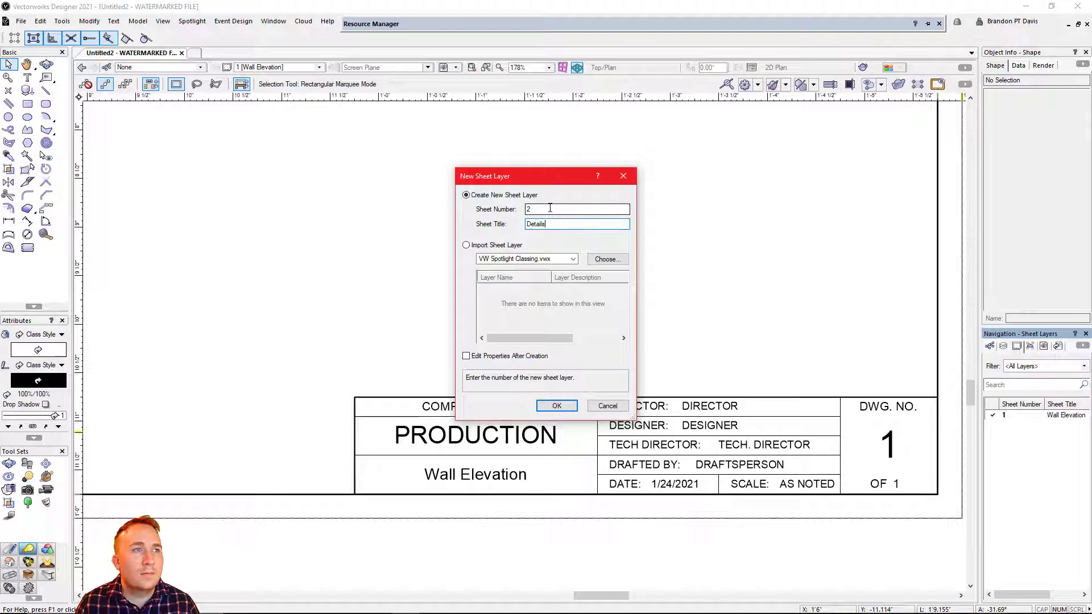
click(559, 406)
Insert a title block border in the UTEP BASIC TITLE BLOCK style, centred on the Details sheet's page.
scroll(820, 471, down, 6)
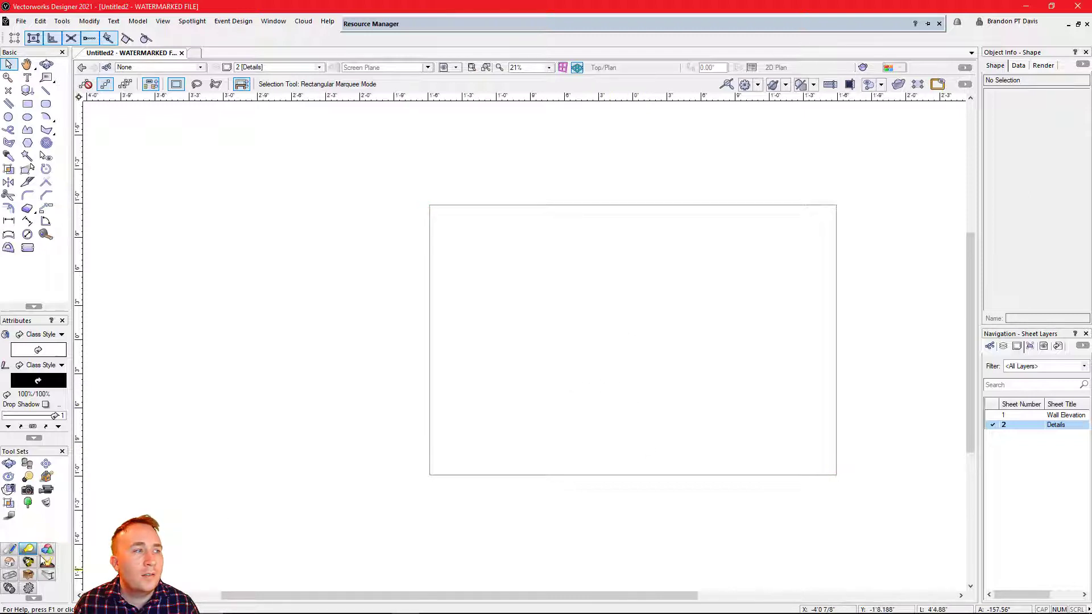
click(9, 549)
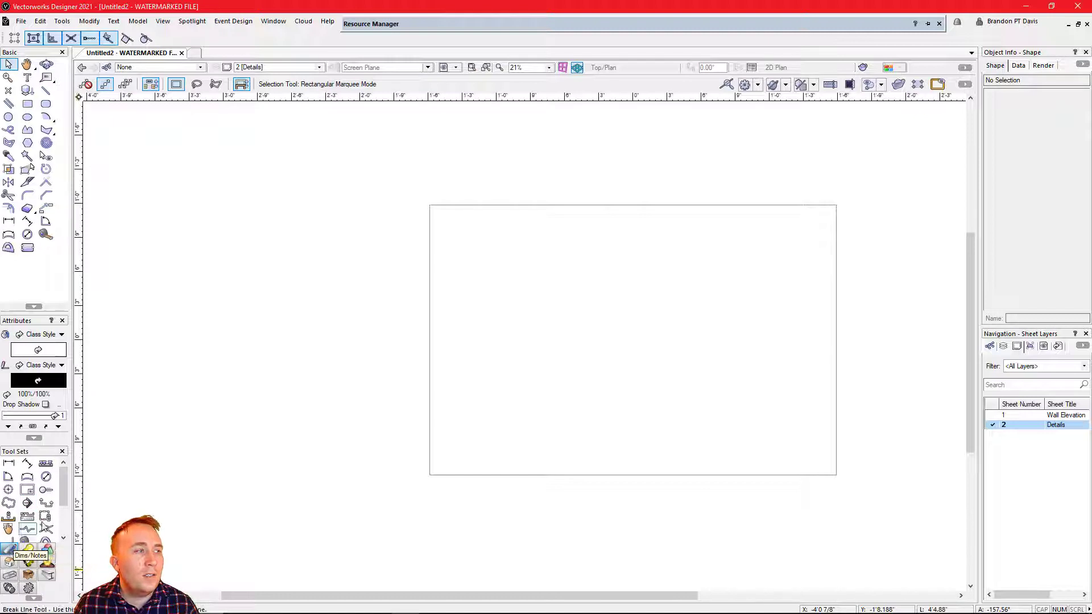
scroll(39, 515, down, 2)
scroll(40, 515, down, 2)
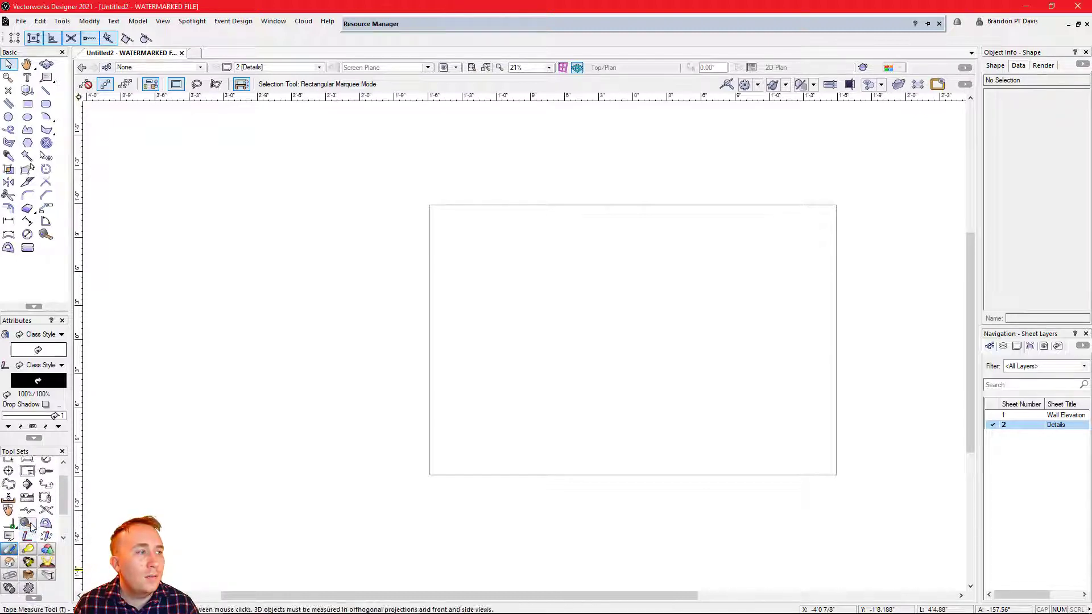
scroll(23, 515, up, 4)
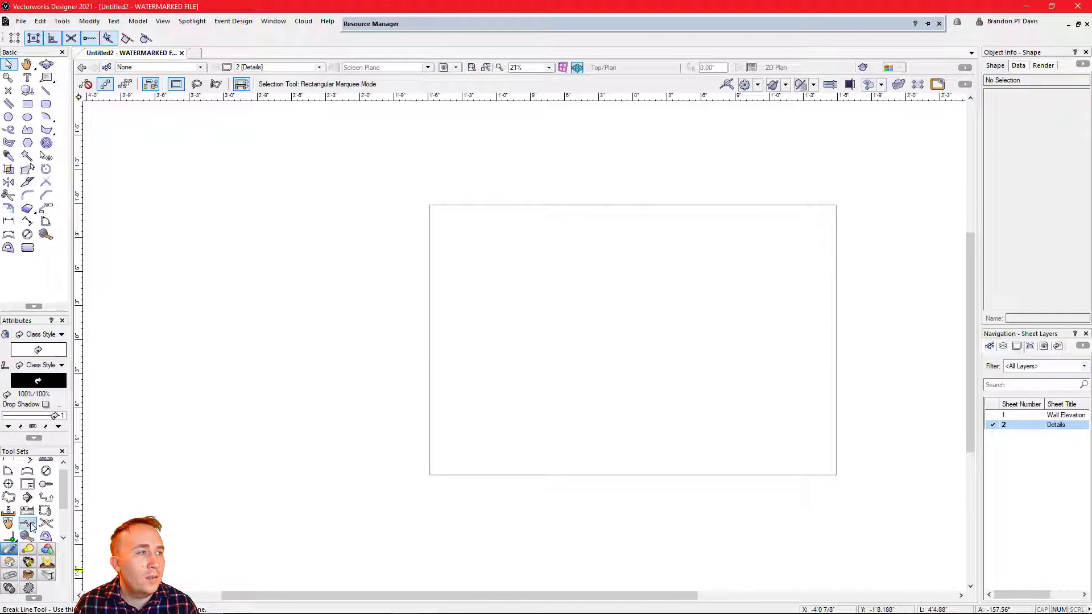
click(29, 485)
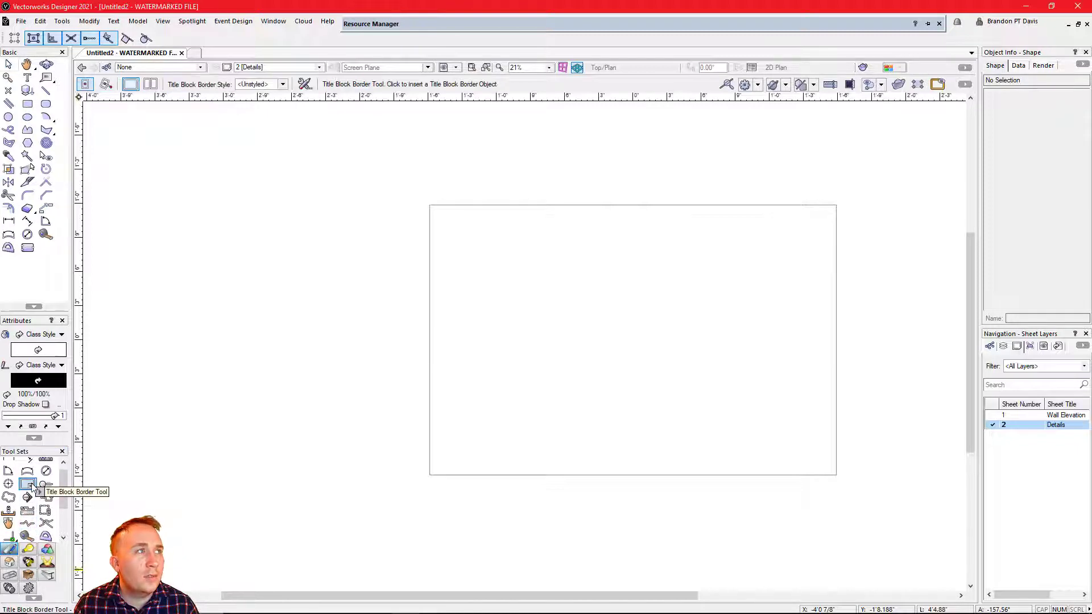
click(282, 84)
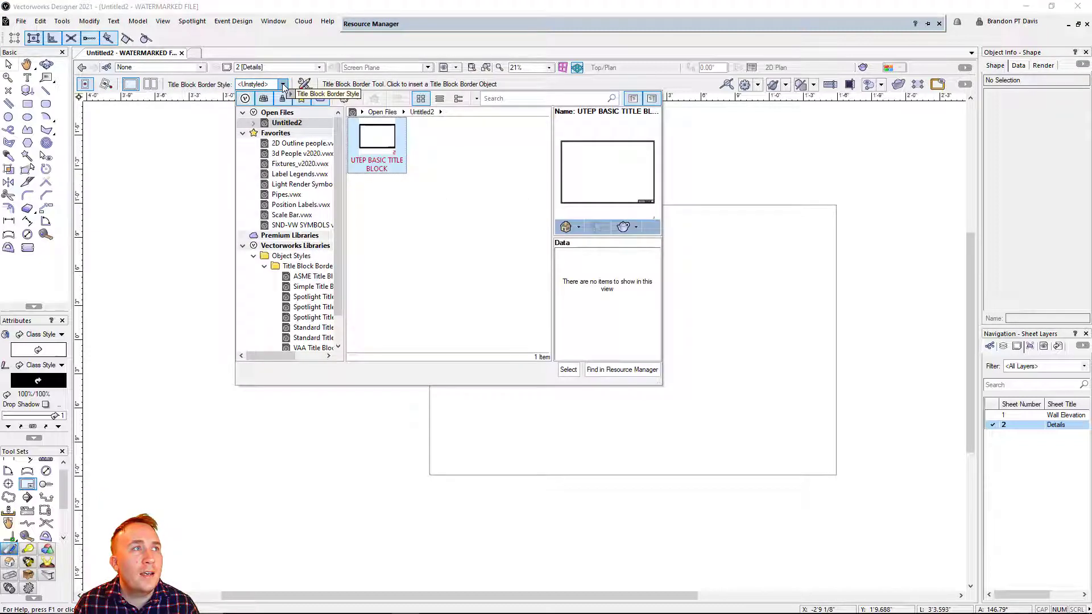
double_click(389, 158)
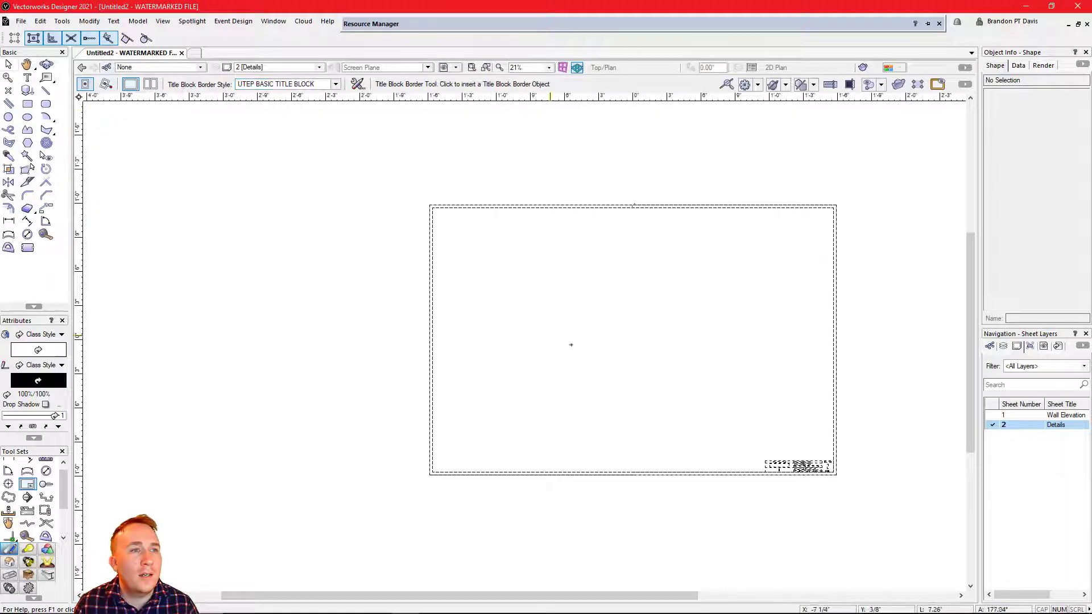
click(632, 340)
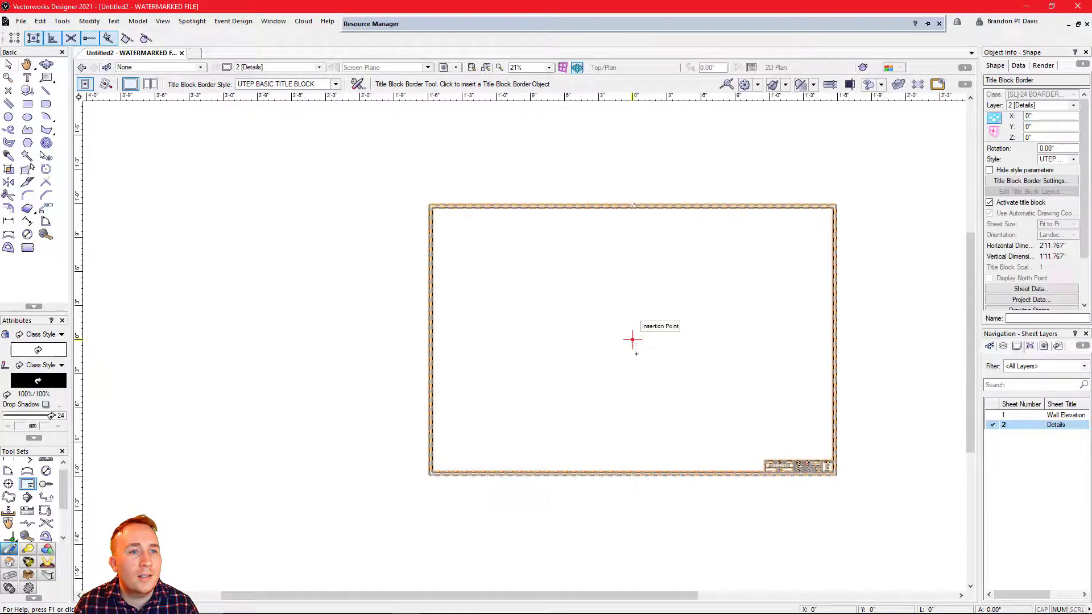
scroll(807, 475, up, 5)
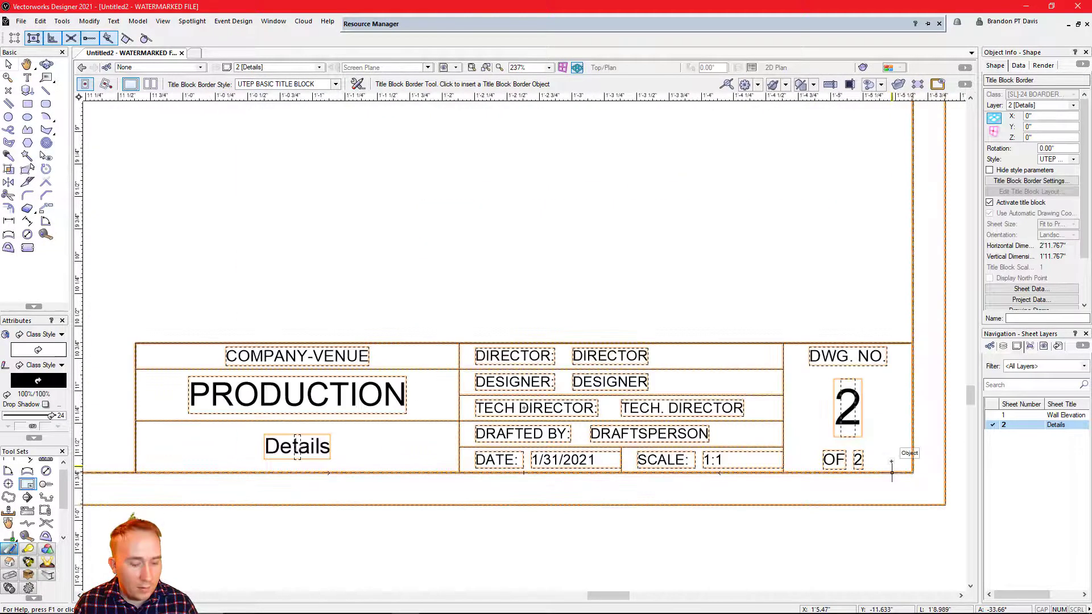
key(x)
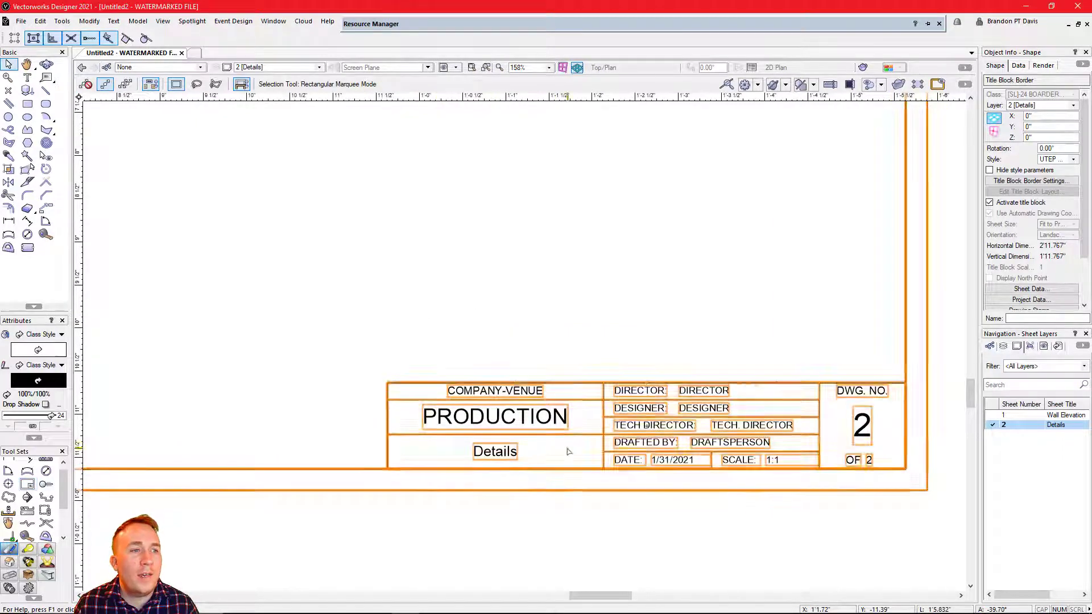
Check the sheet title, number and other entries in the Details sheet's title block, and return to the Wall Elevation sheet.
scroll(573, 453, down, 2)
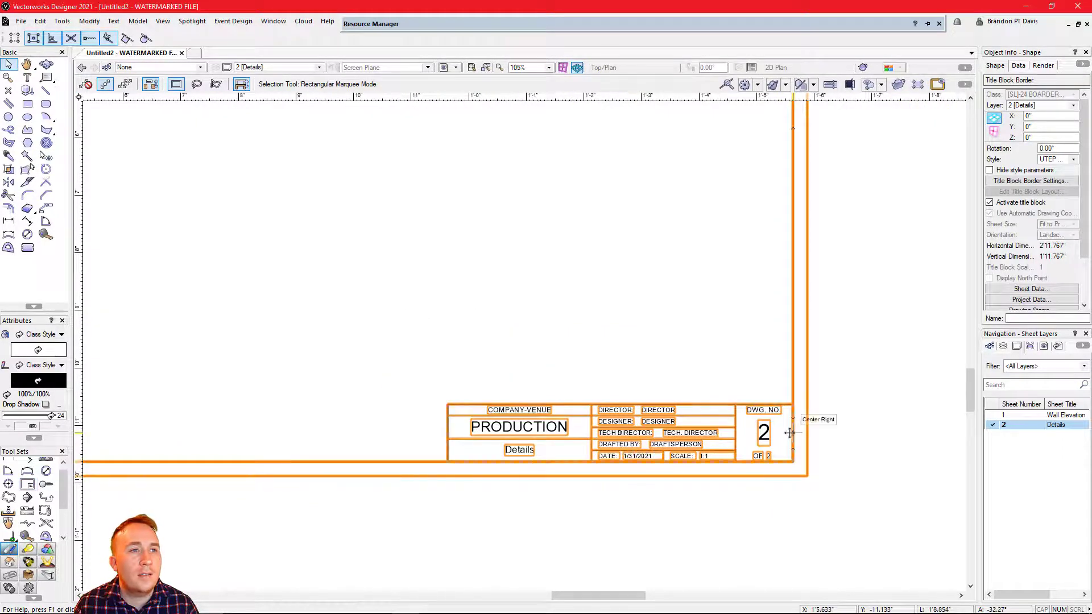
scroll(754, 477, up, 2)
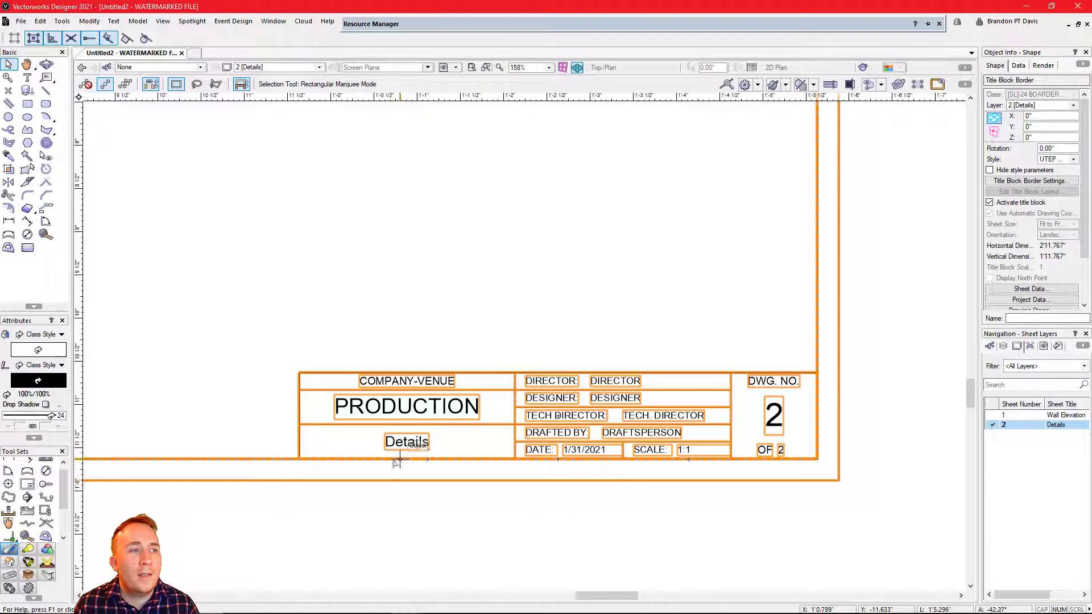
click(449, 524)
scroll(381, 457, up, 2)
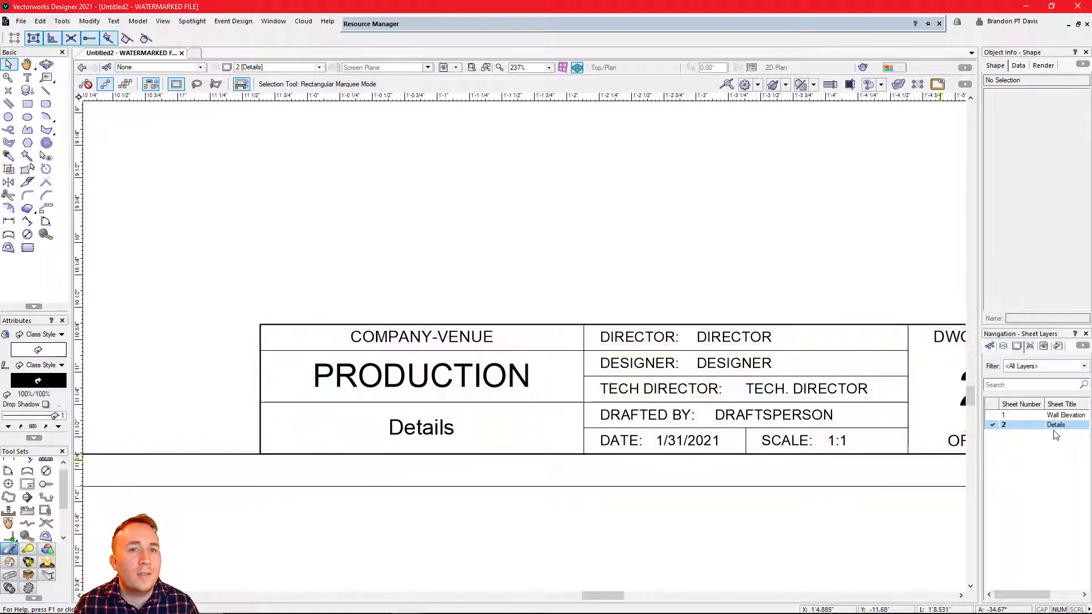
scroll(364, 481, down, 2)
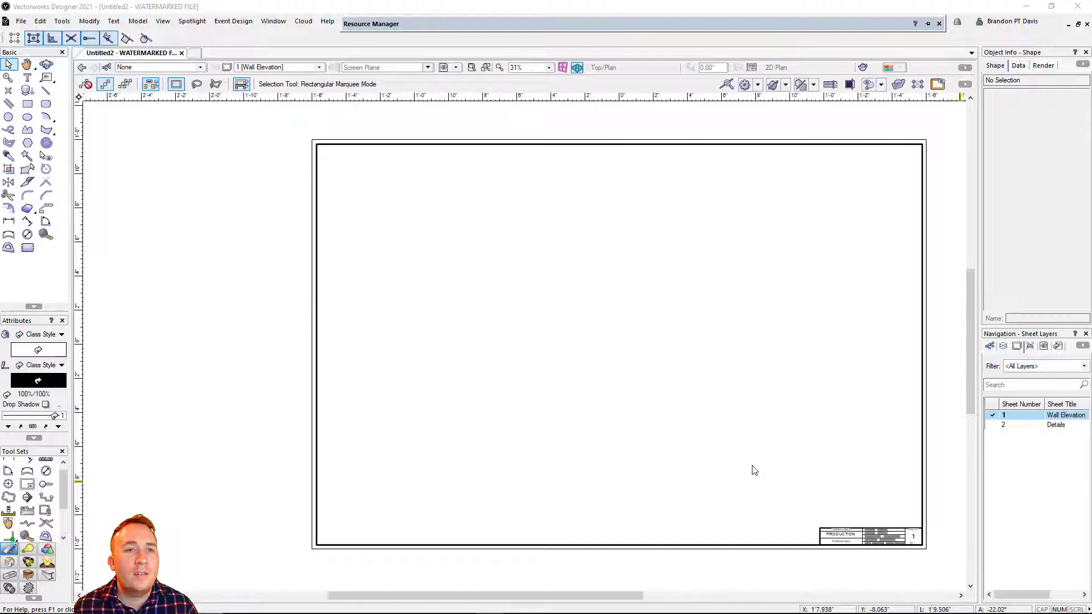
Make the S-Elevation design layer active to work on the wall and door drawing.
click(1003, 347)
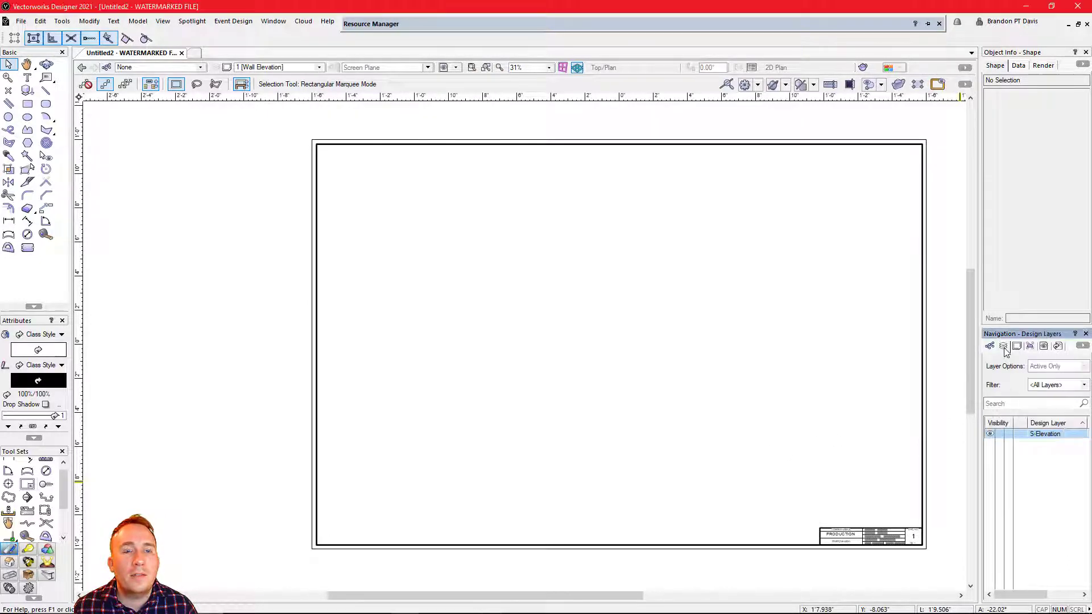
click(1021, 435)
scroll(731, 367, up, 2)
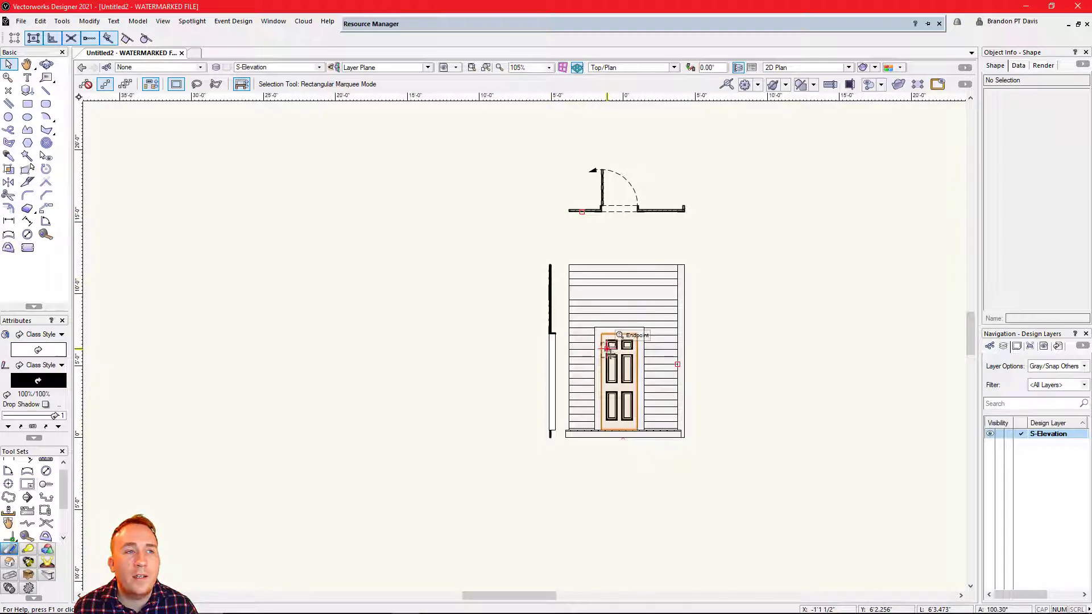
scroll(699, 407, up, 2)
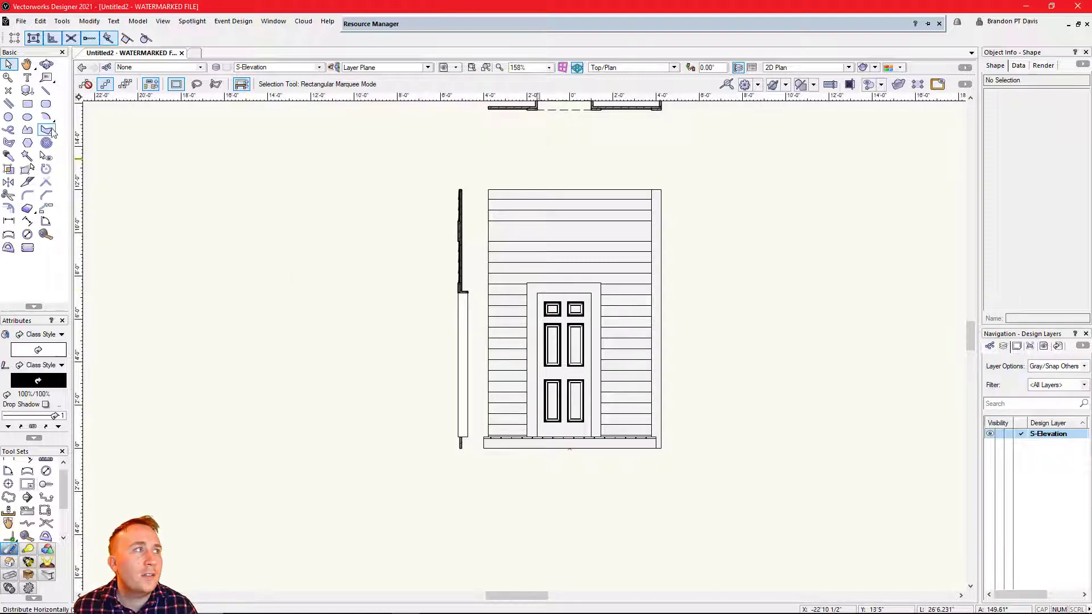
Draw a rectangle about 9'2" by 12'11 1/2" around the front wall elevation and start a new viewport using it as the crop.
click(29, 104)
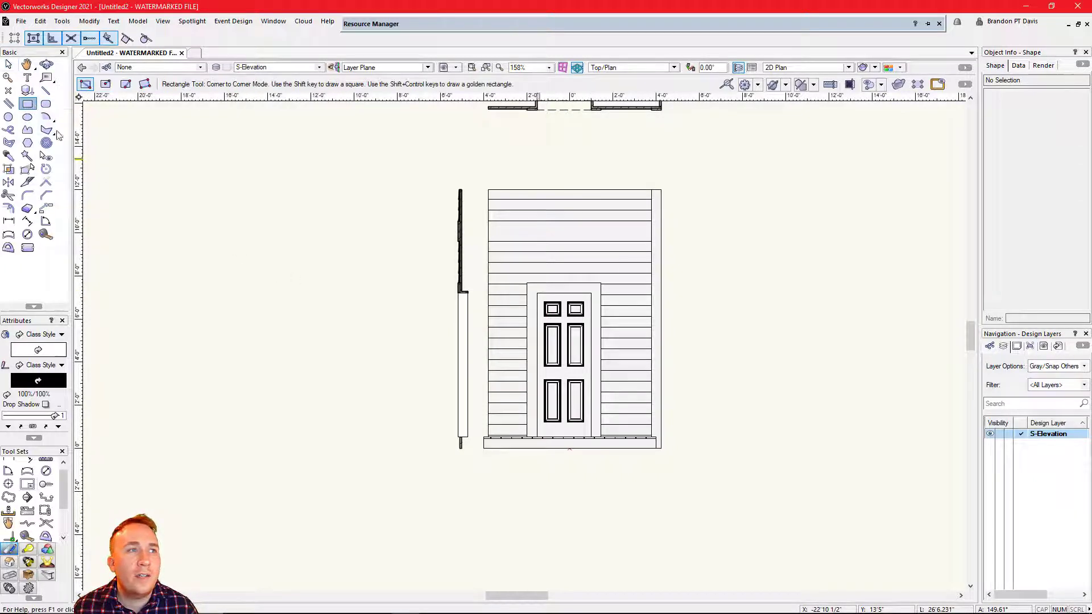
click(476, 178)
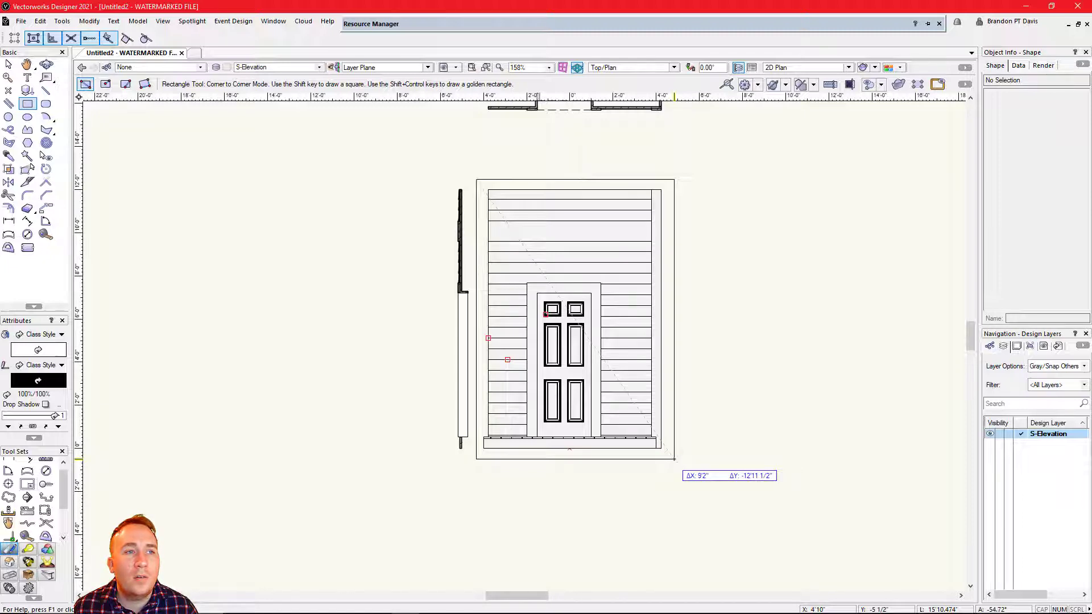
click(674, 458)
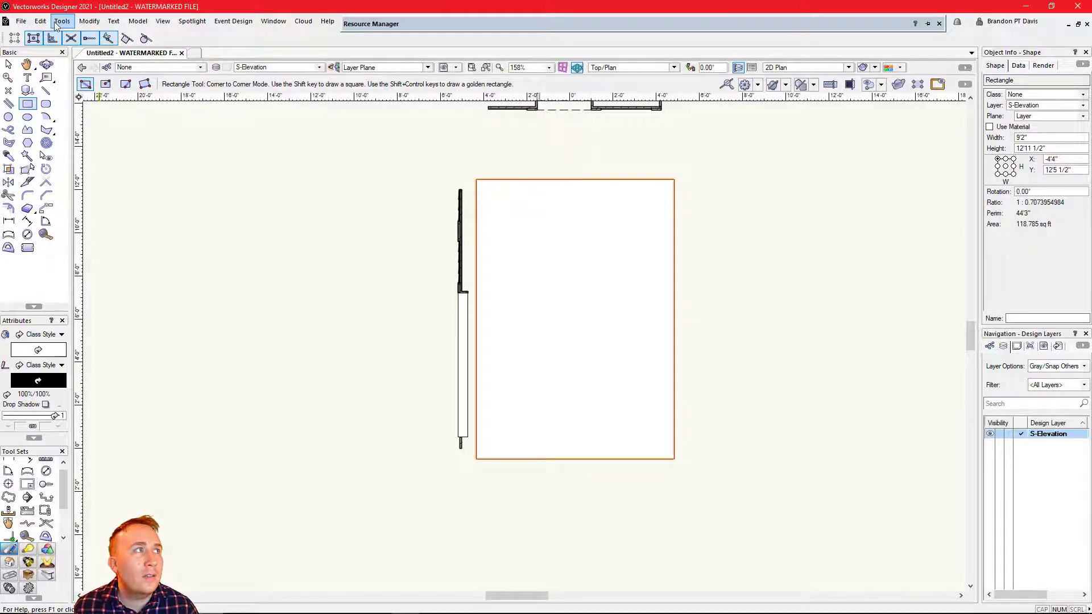
click(157, 23)
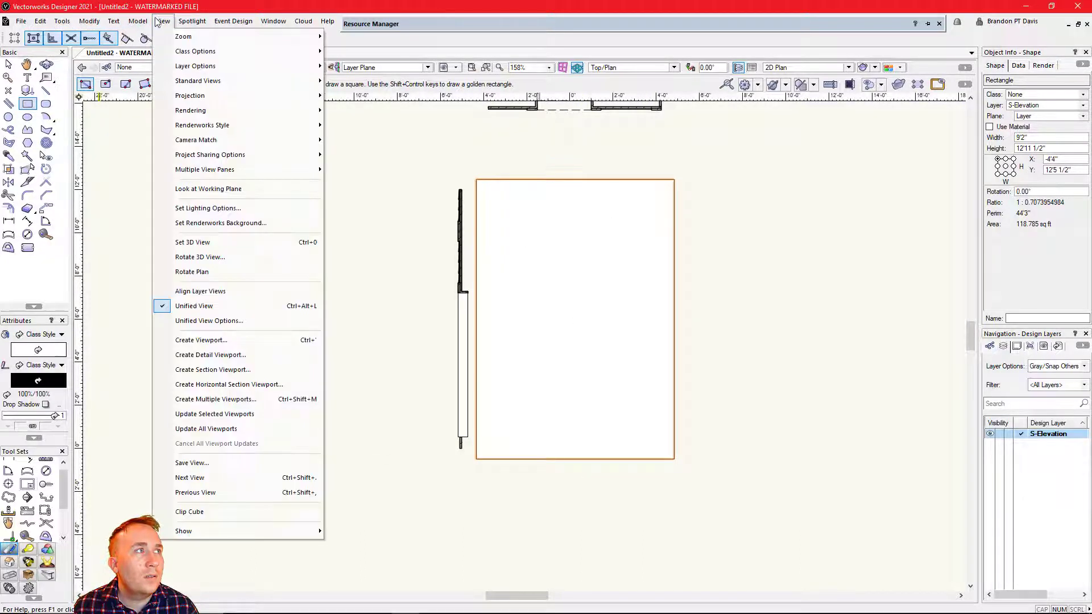
click(218, 341)
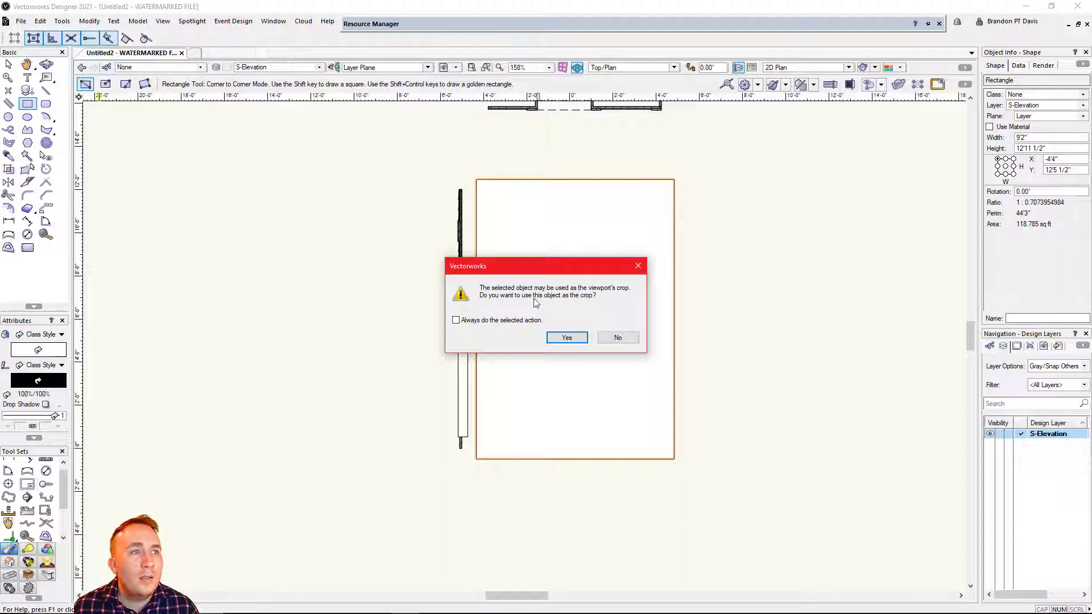
click(567, 338)
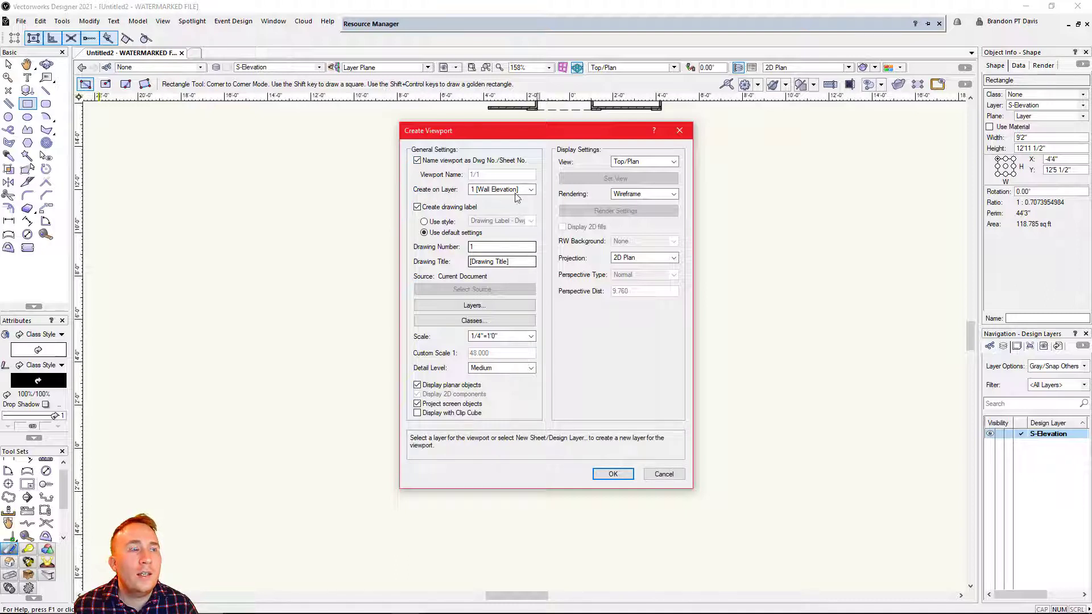
Assign the new viewport to the 1 [Wall Elevation] sheet layer and choose the UTEP drawing label style.
click(475, 191)
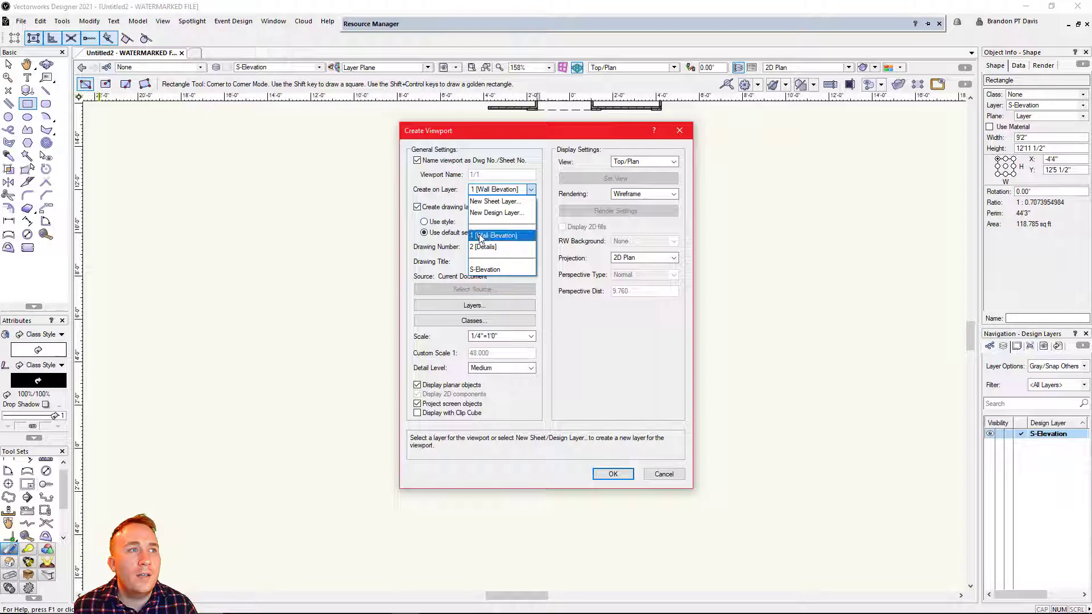
click(472, 235)
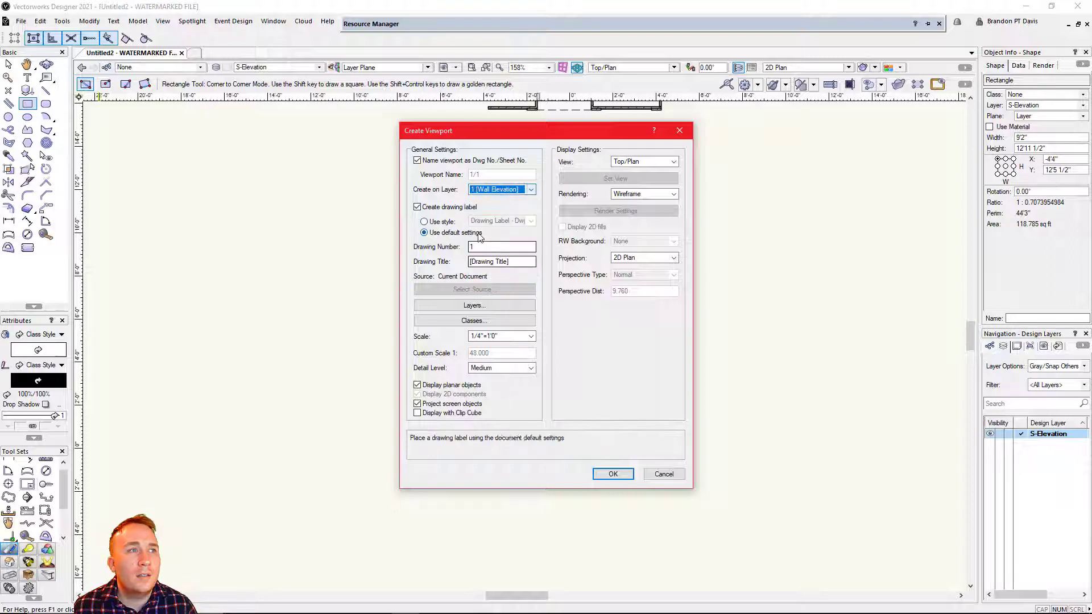
click(430, 223)
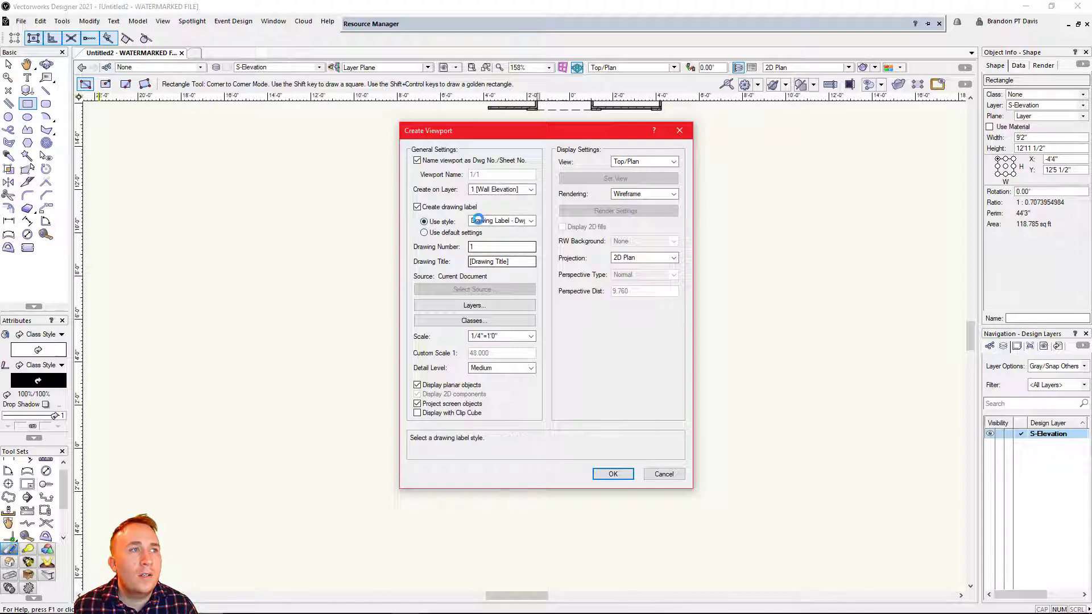
click(480, 221)
double_click(604, 282)
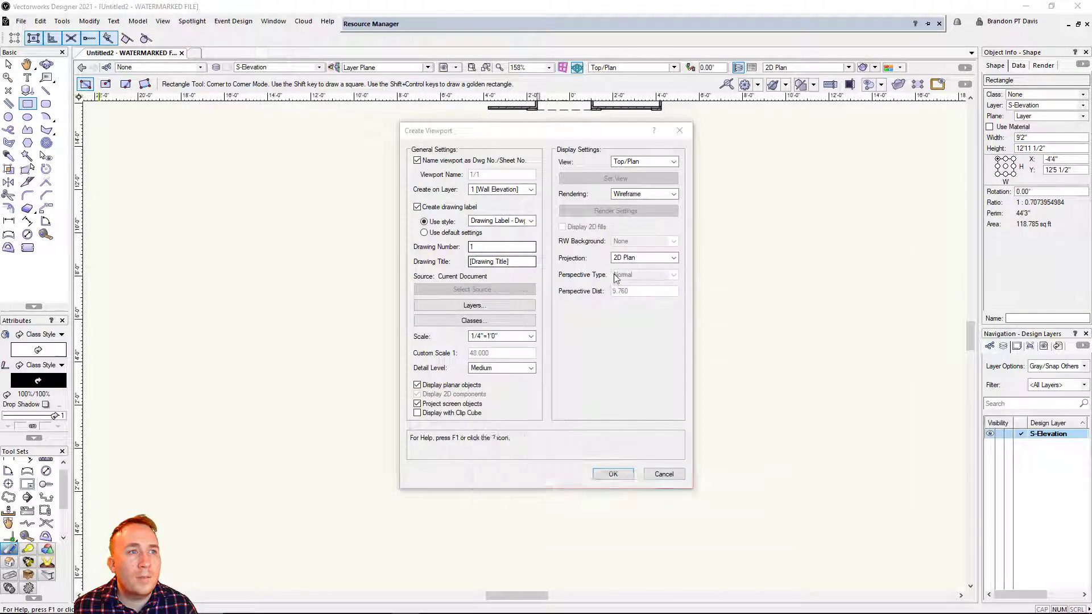
Set the drawing number to 2 and the drawing title to WALL FRONT, and create the viewport.
key(Tab)
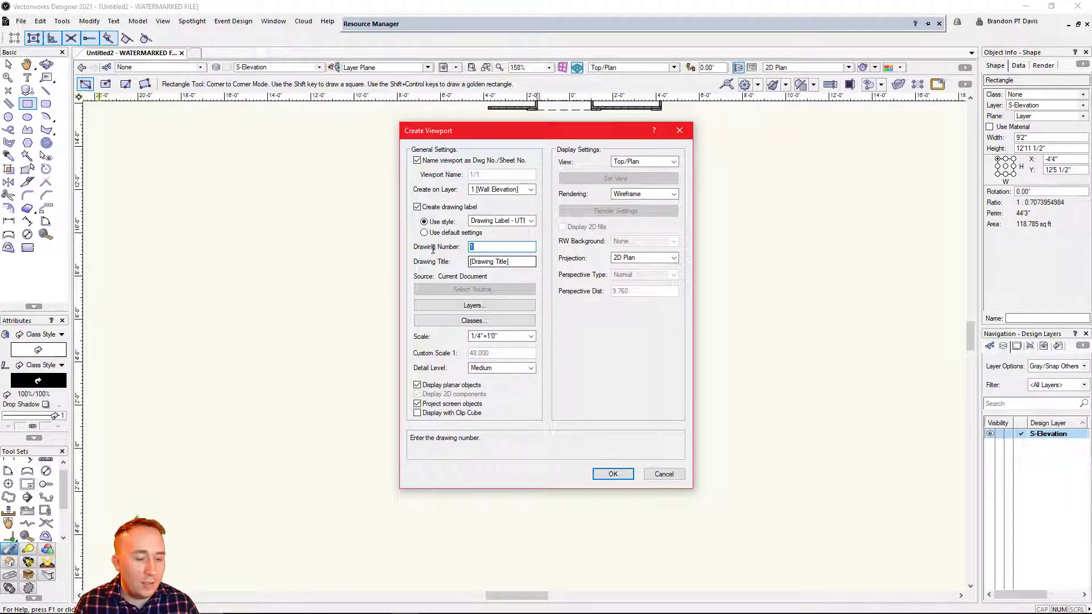
text(2)
key(Tab)
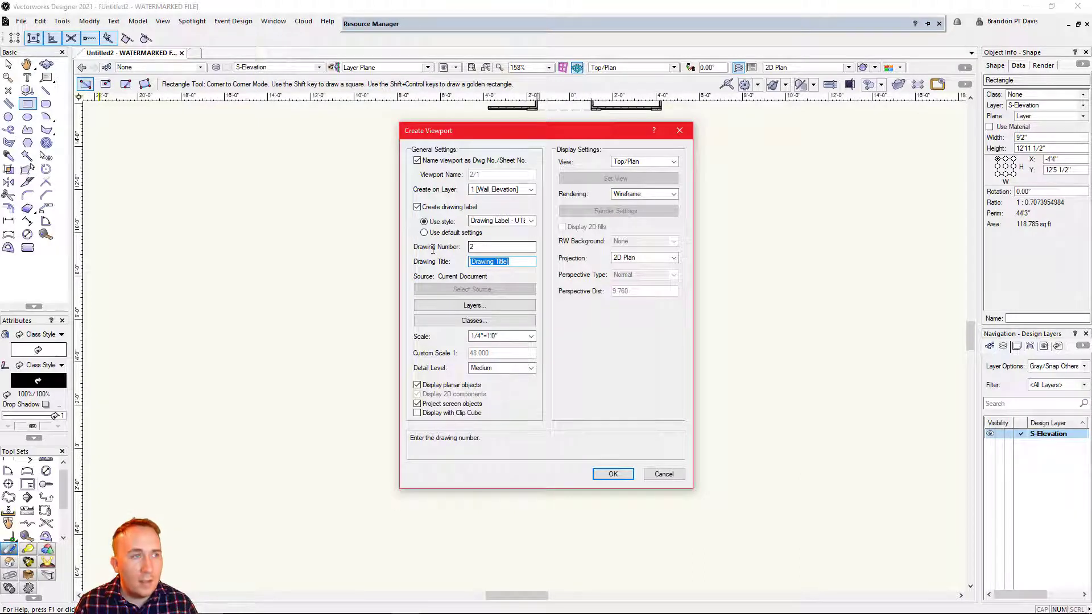
text(WALL FRONT)
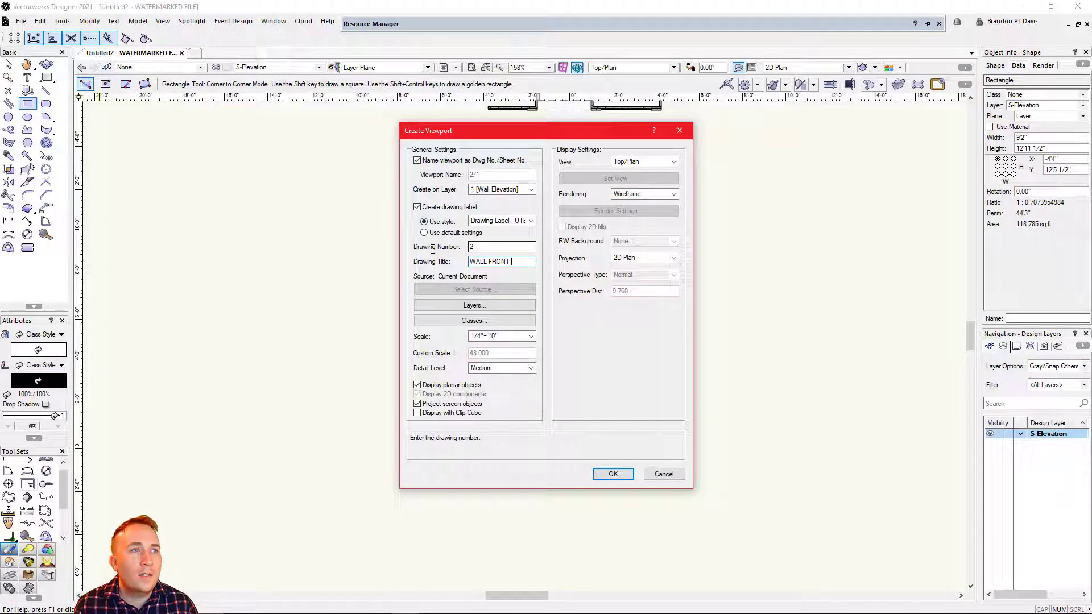
click(613, 474)
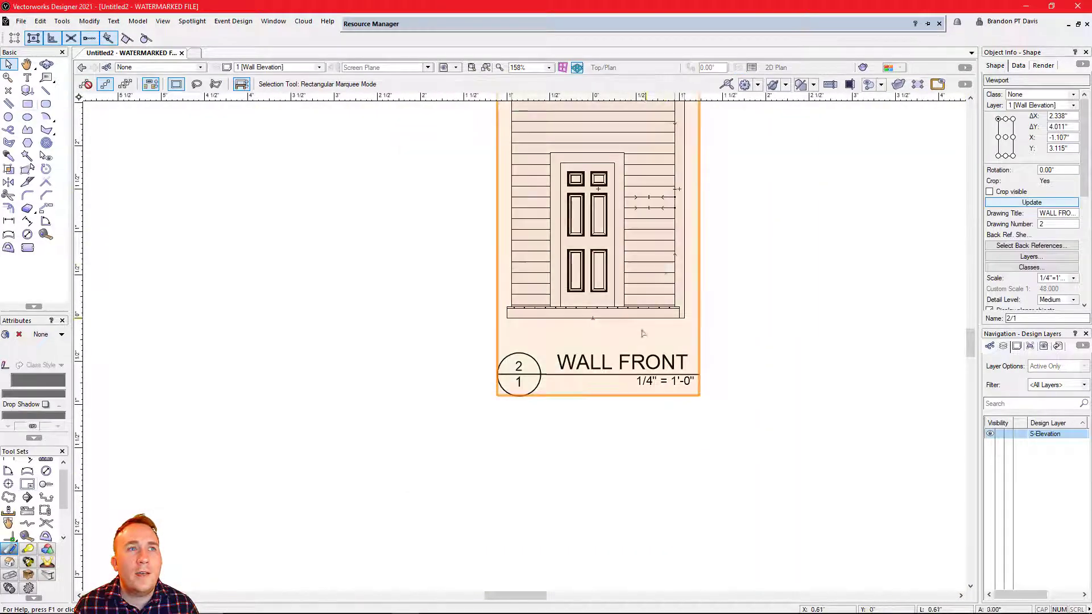
Set the WALL FRONT viewport's scale to 1/2"=1'0".
scroll(642, 331, down, 1)
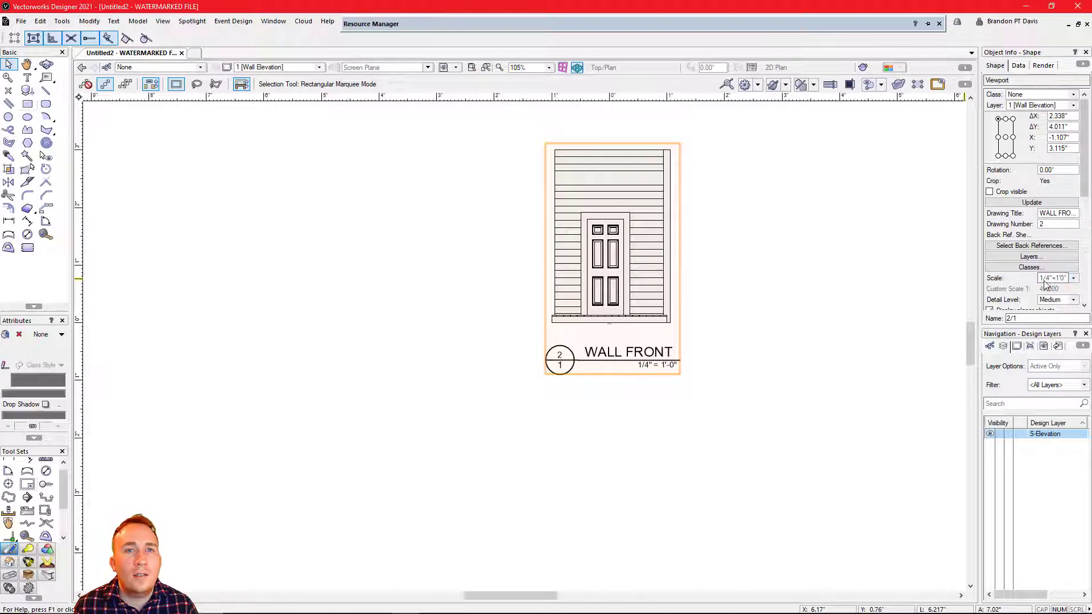
click(1073, 278)
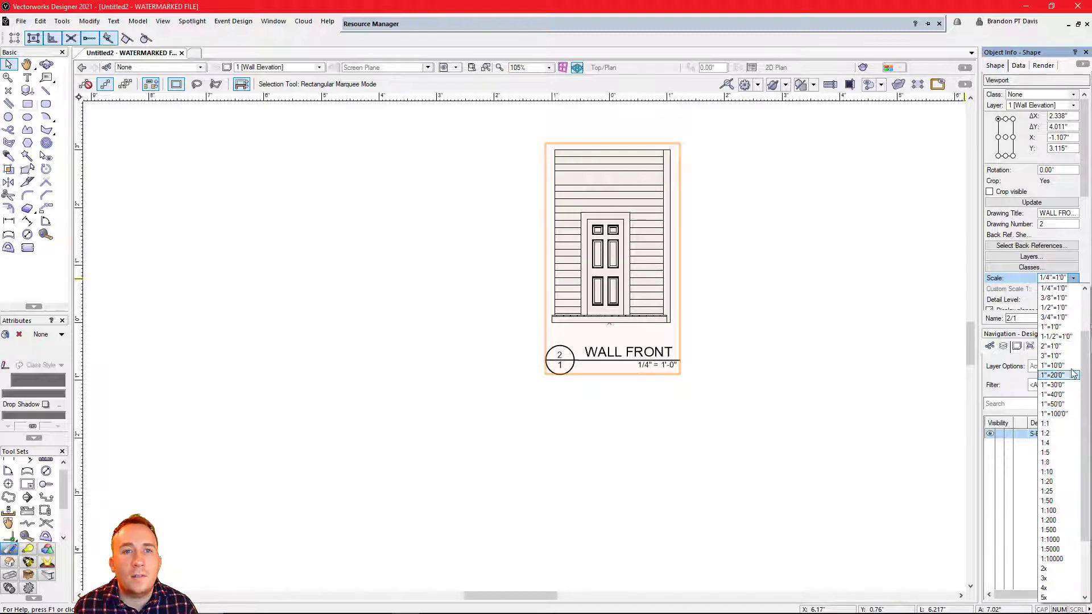
click(1058, 308)
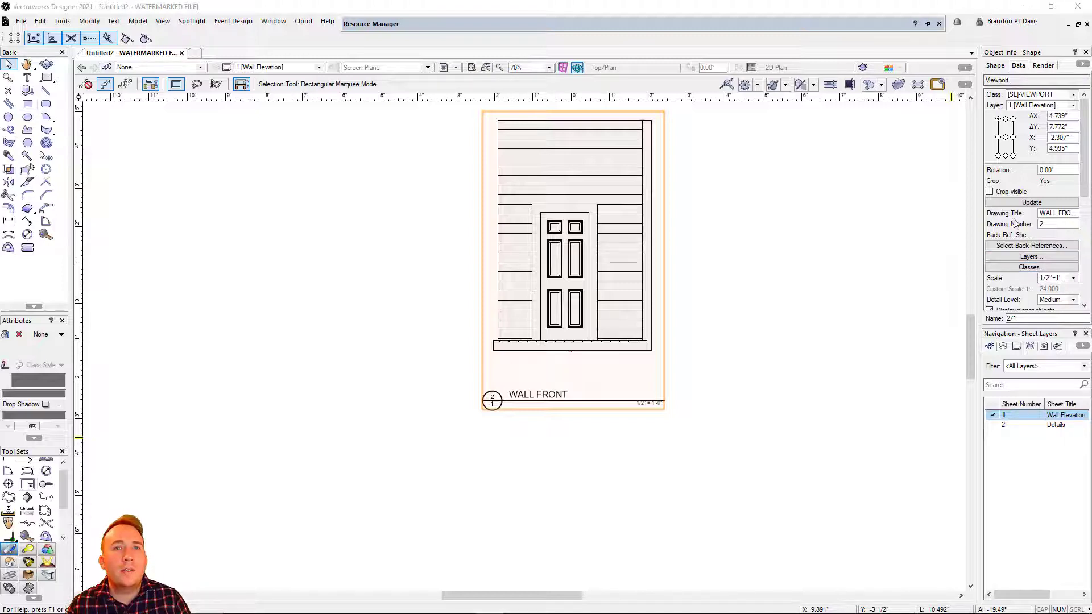
Rename the WALL FRONT viewport as 2/1 Wall Font and update it.
click(1057, 224)
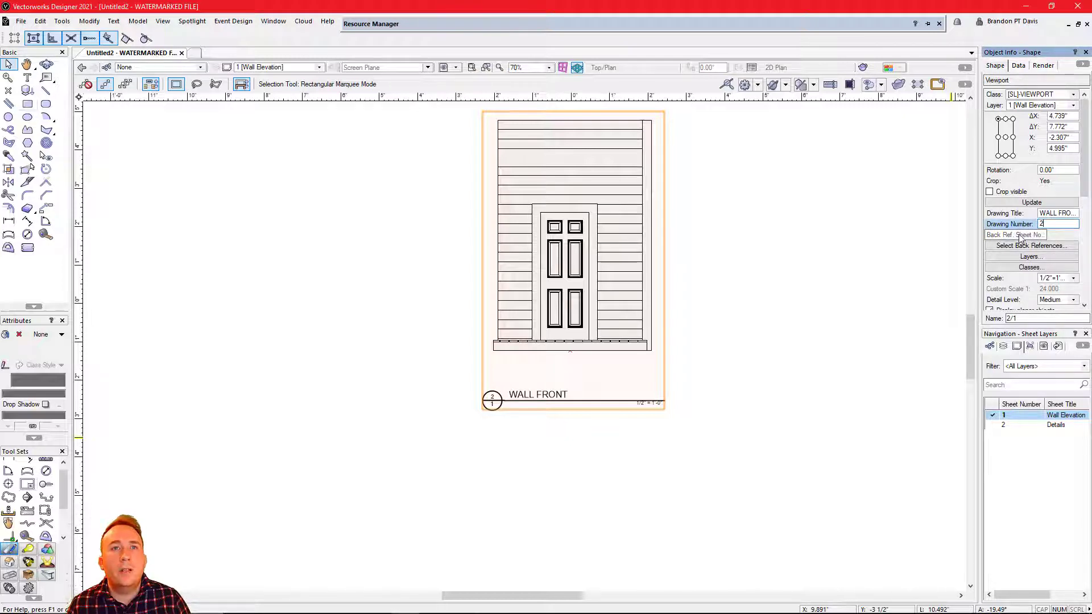
scroll(1018, 262, down, 2)
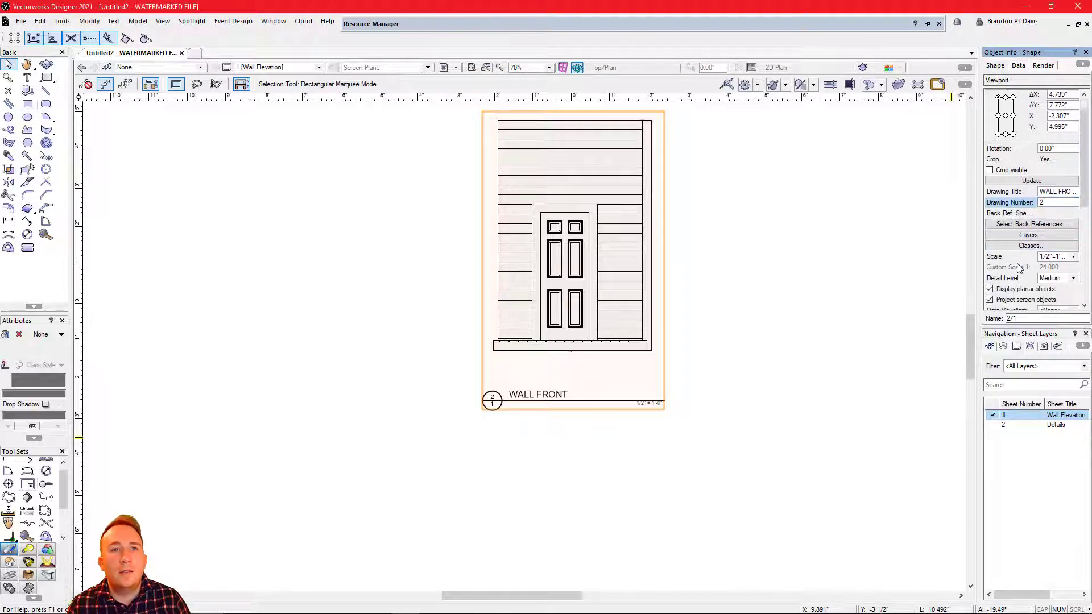
scroll(1018, 267, down, 3)
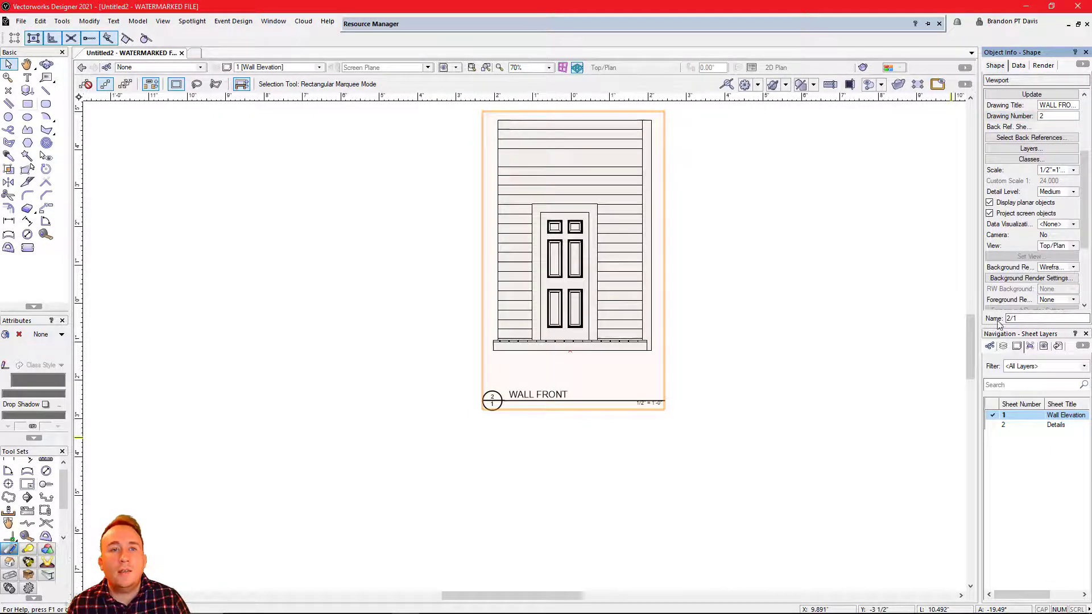
click(1027, 319)
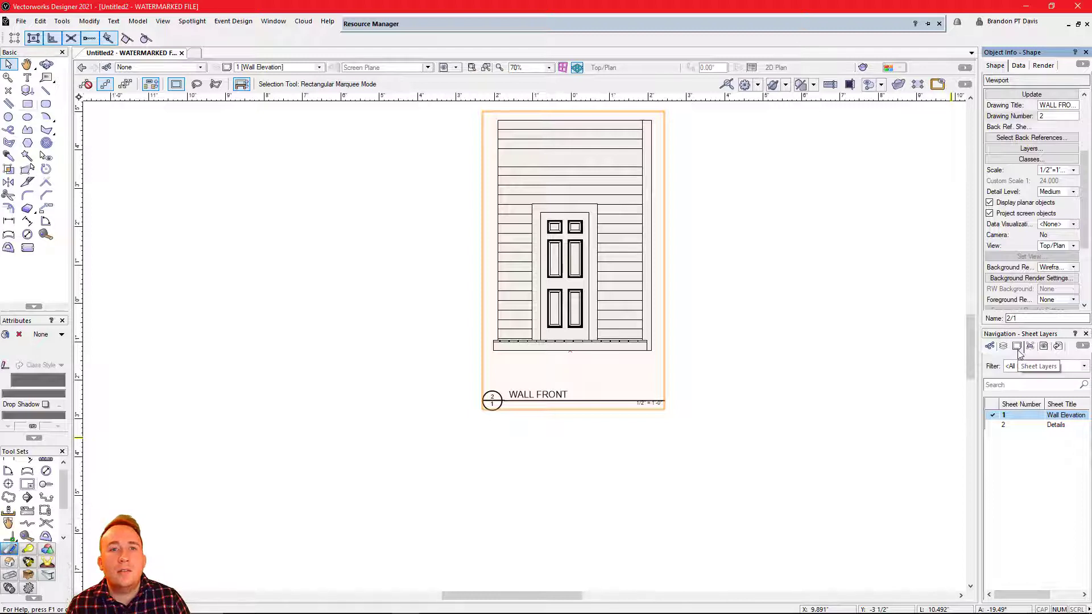
click(1030, 347)
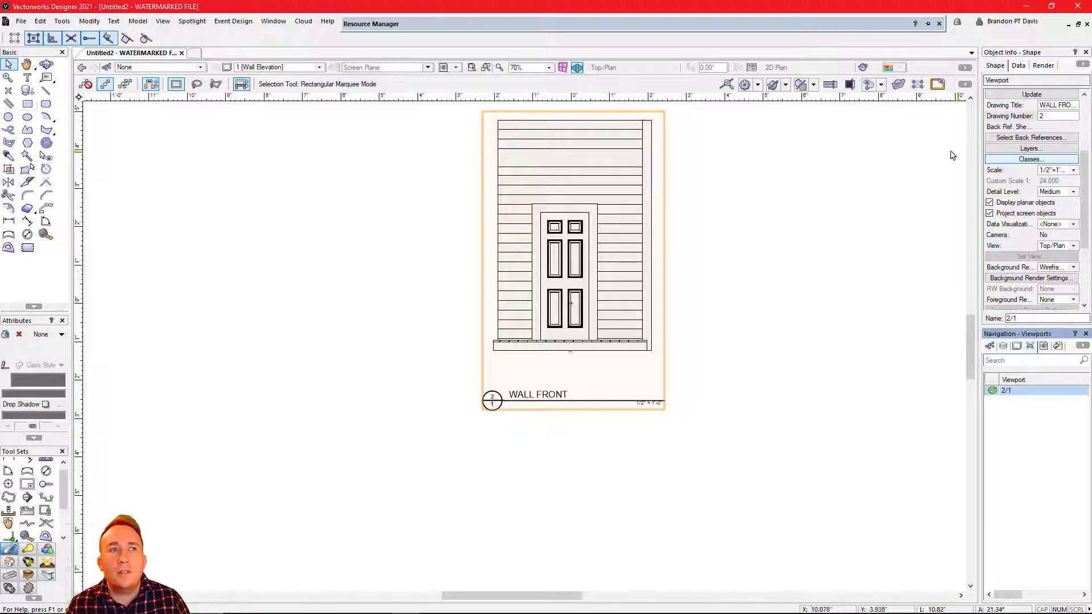
click(1037, 319)
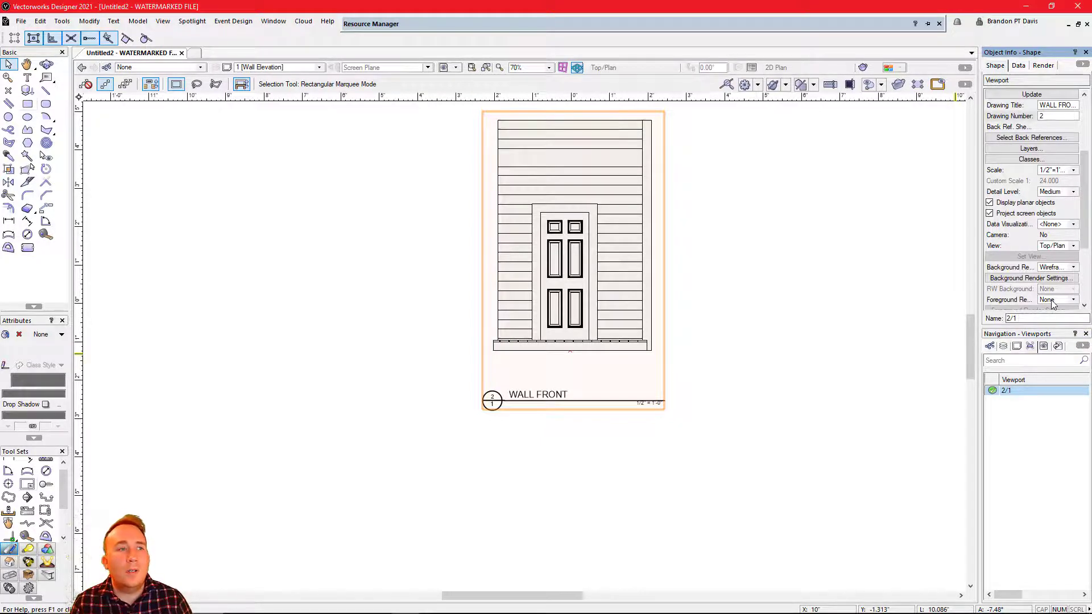
text(Wal)
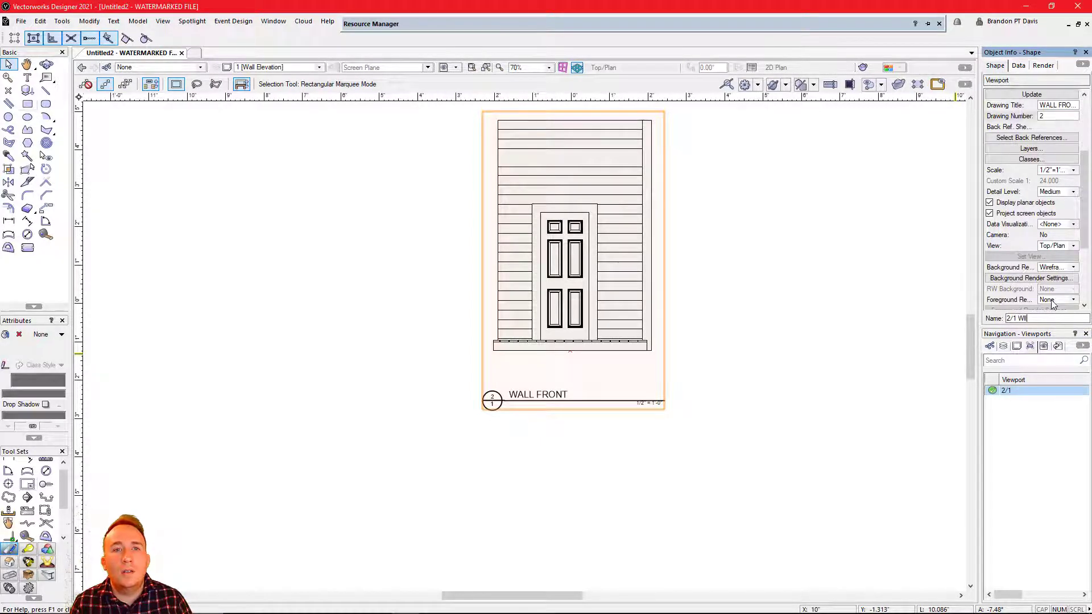
text(l F)
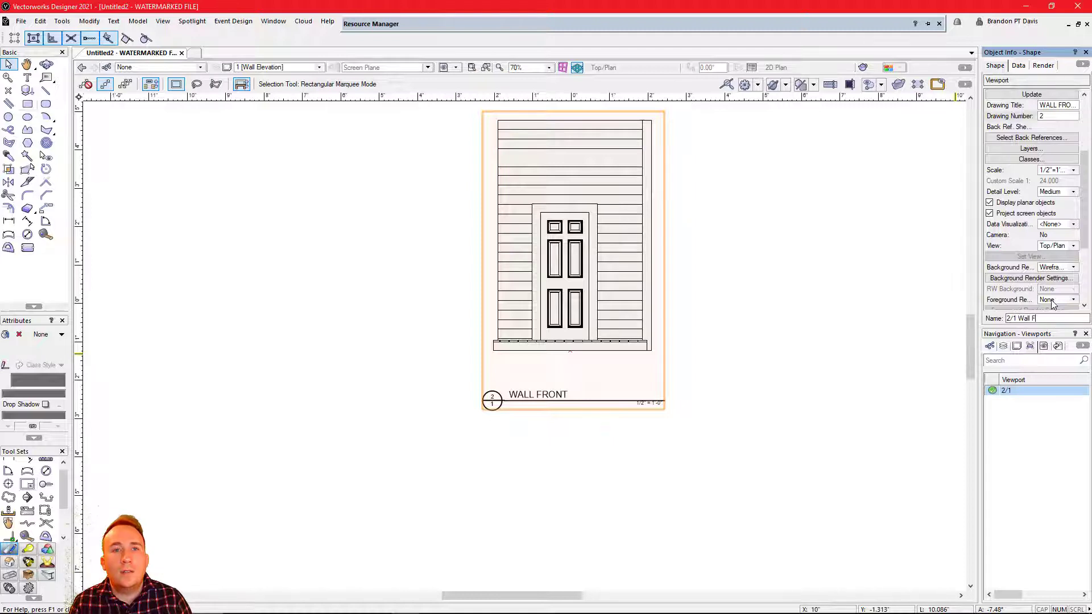
text(ont)
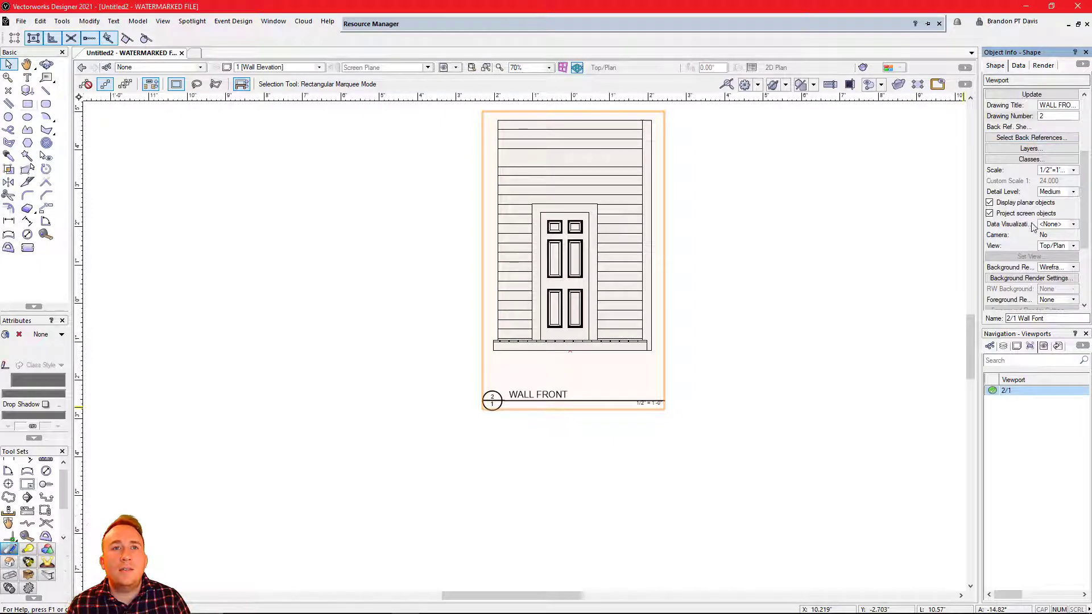
scroll(1028, 155, up, 2)
click(1033, 116)
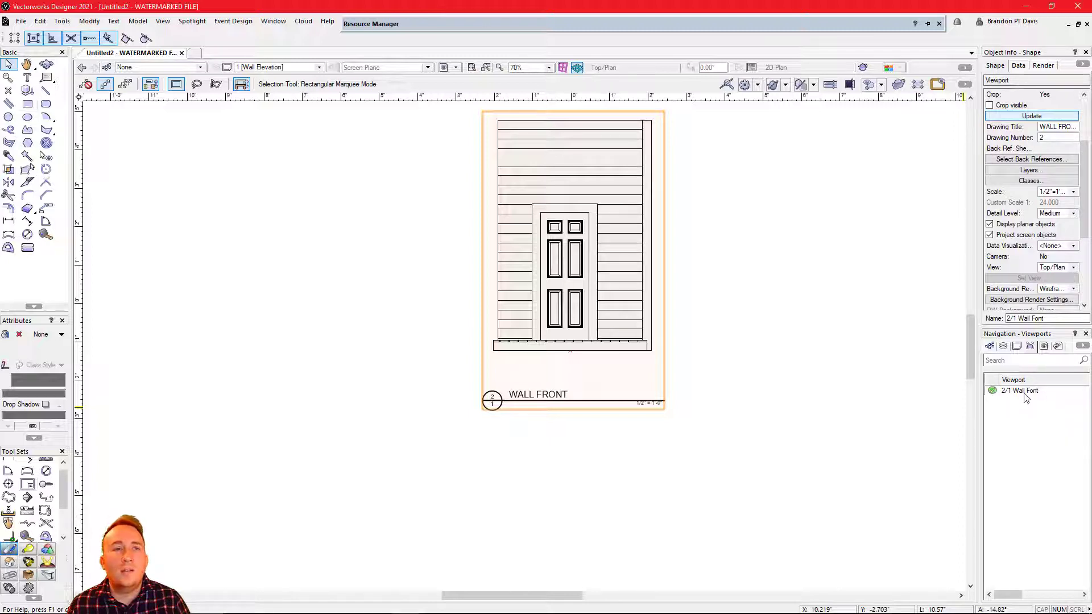
Return to the S-Elevation design layer to work on the door wall's plan view above the elevation.
click(1004, 346)
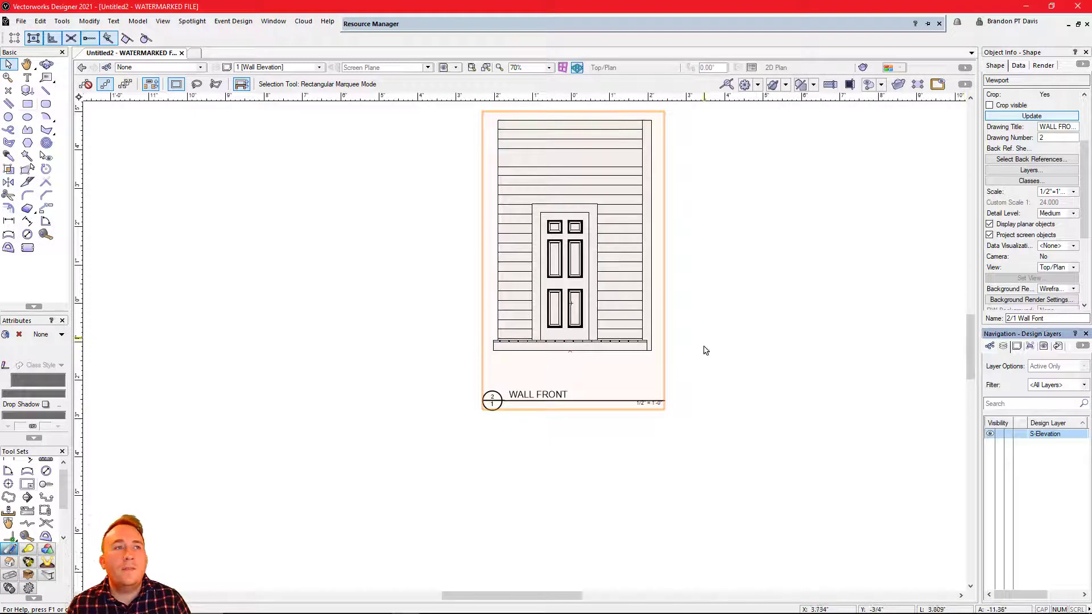
scroll(738, 361, down, 1)
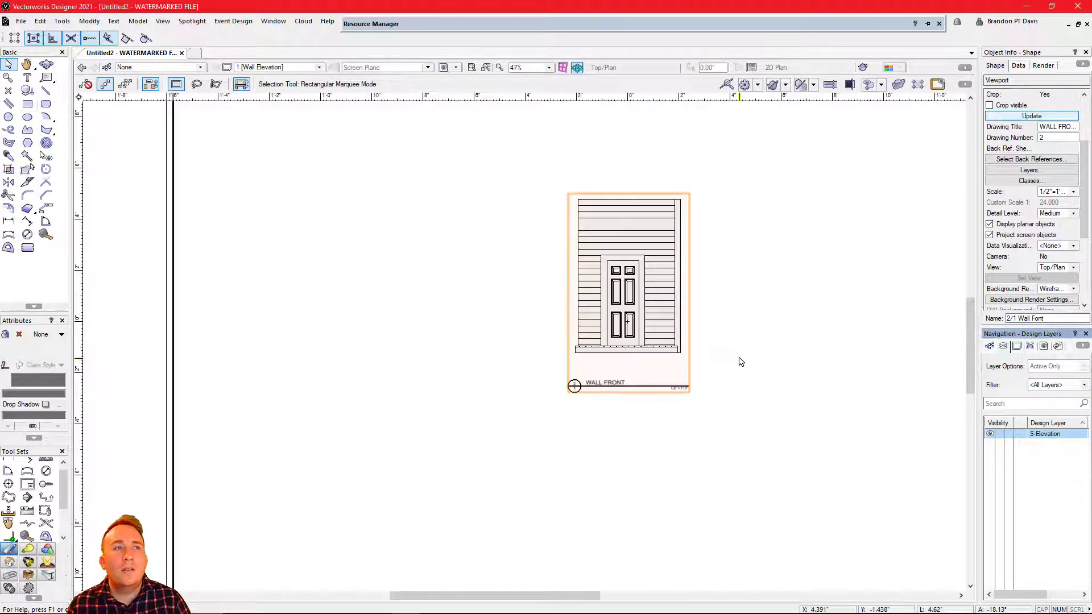
click(1022, 435)
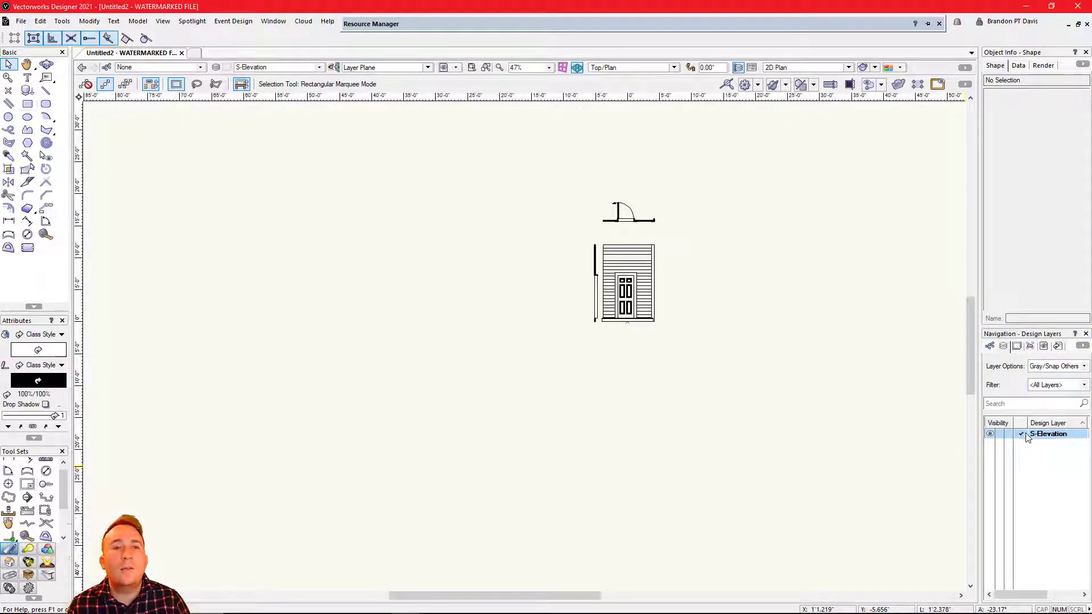
scroll(662, 177, up, 2)
scroll(663, 177, up, 1)
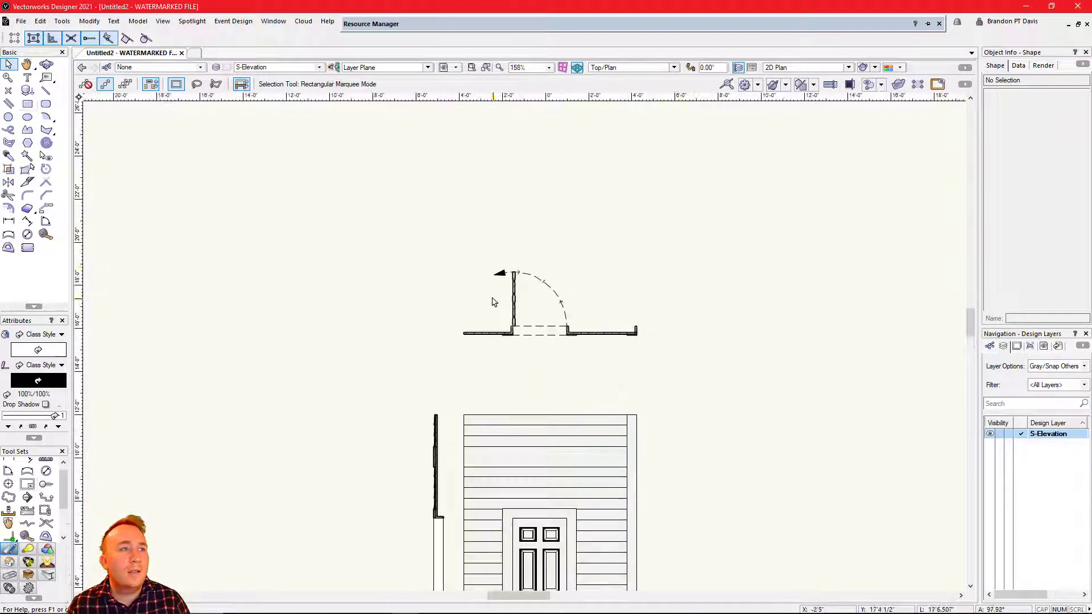
Draw a rectangle about 9'8" by 4'4 1/2" around the door wall's plan view and use it as a new viewport's crop.
click(27, 103)
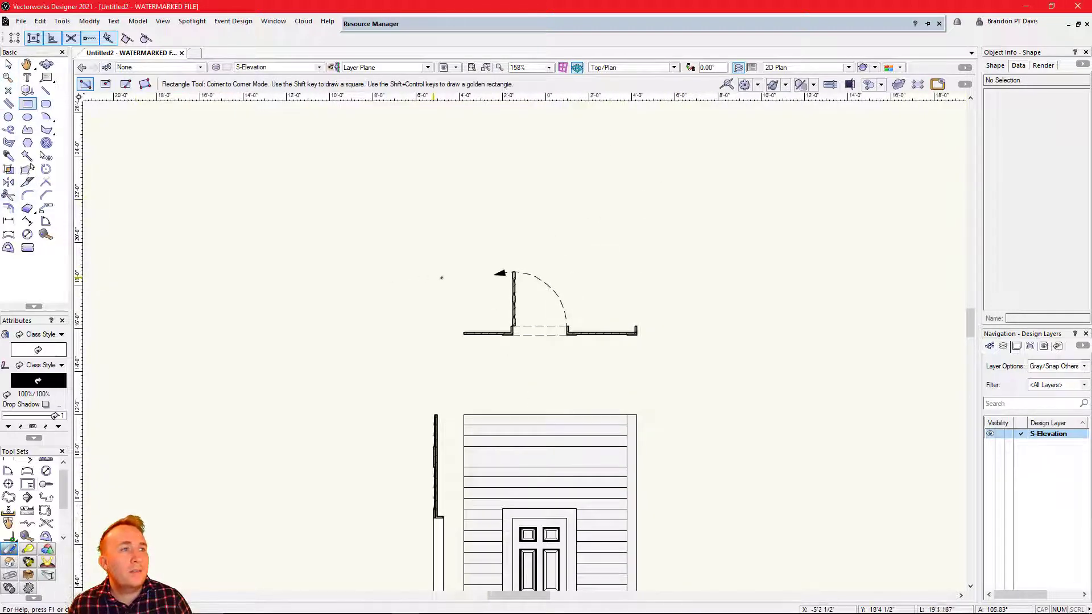
click(652, 348)
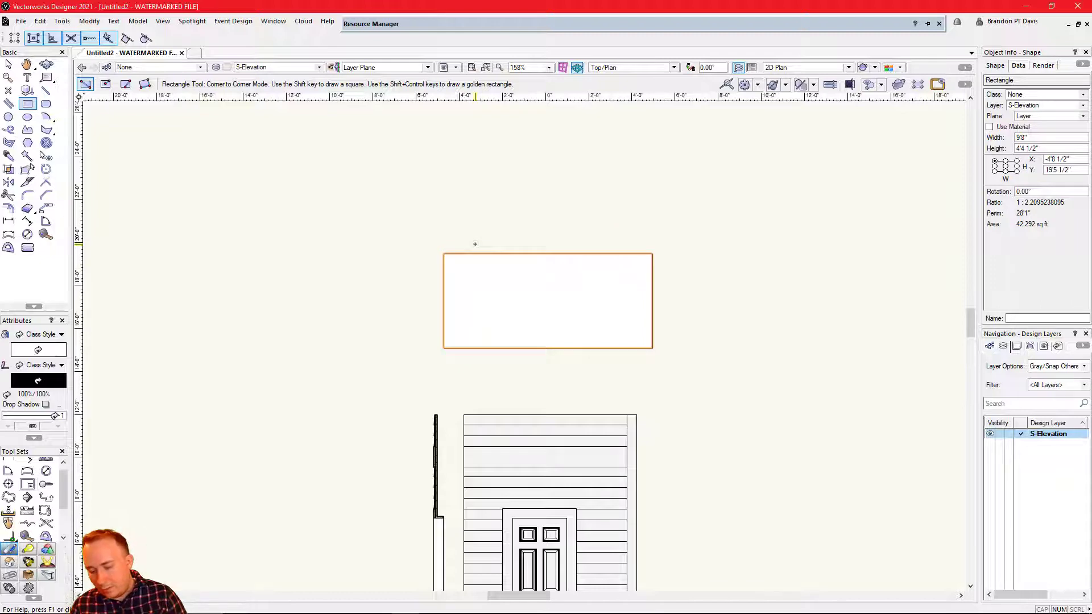
key(ctrl+apostrophe)
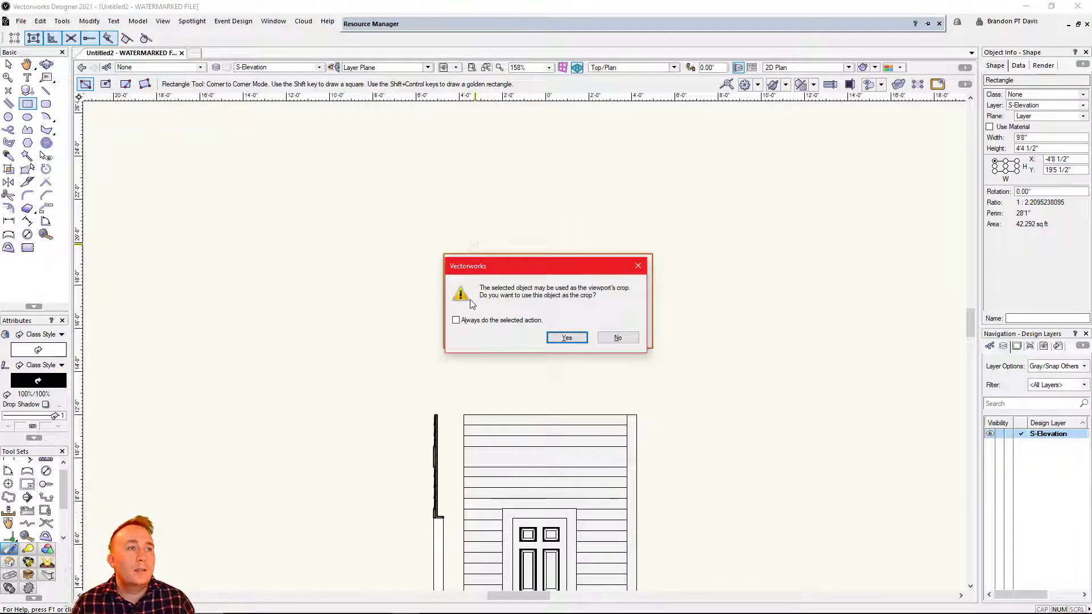
click(566, 338)
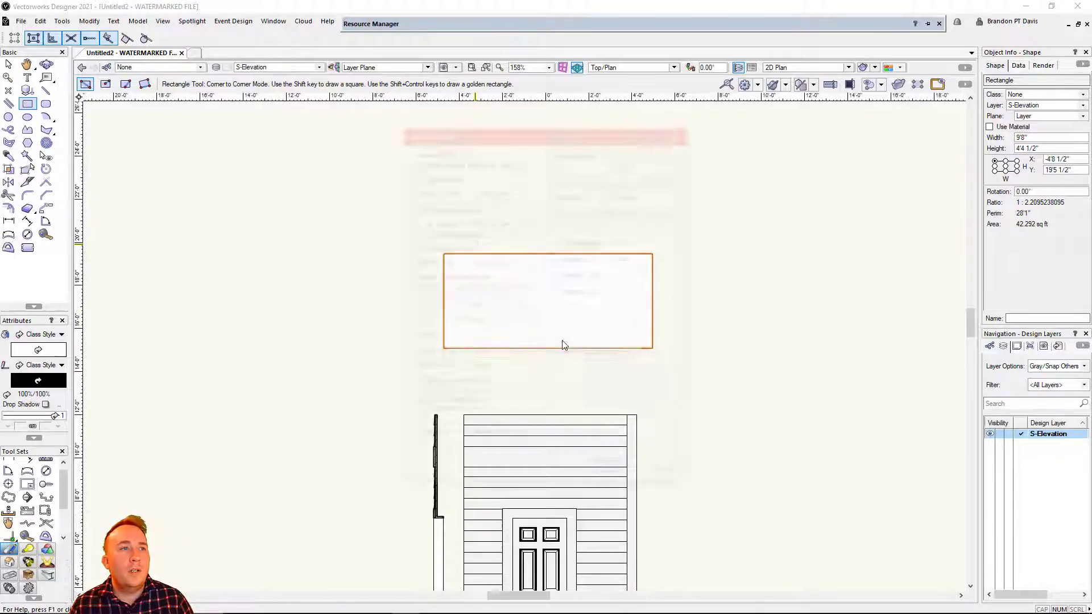
Turn off automatic naming by drawing and sheet number, name the viewport 1/1 Wall Plan and set its drawing title to WALL PLAN.
click(418, 160)
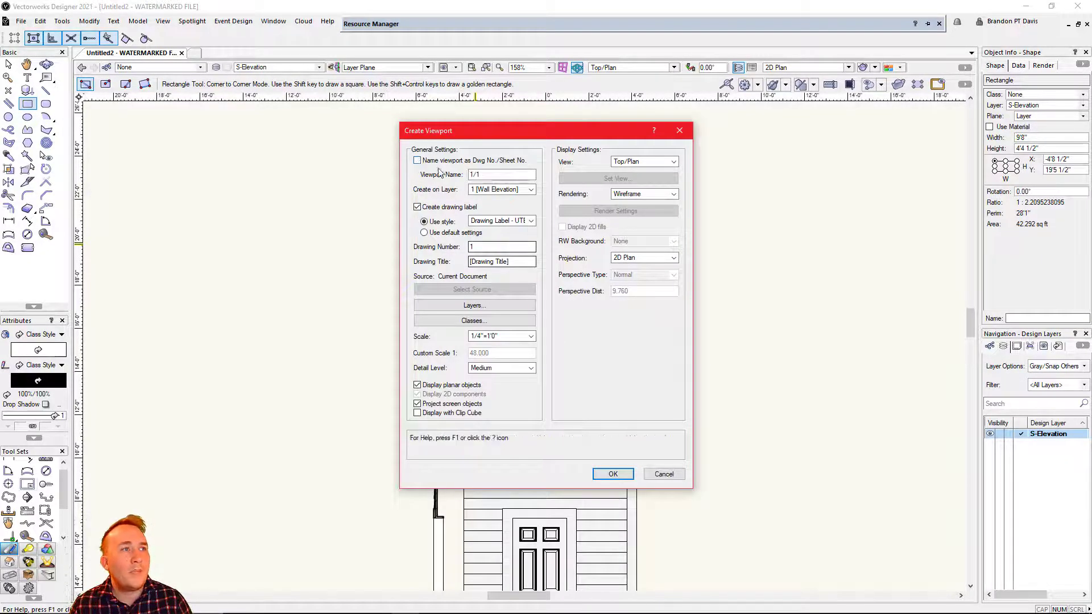
click(496, 177)
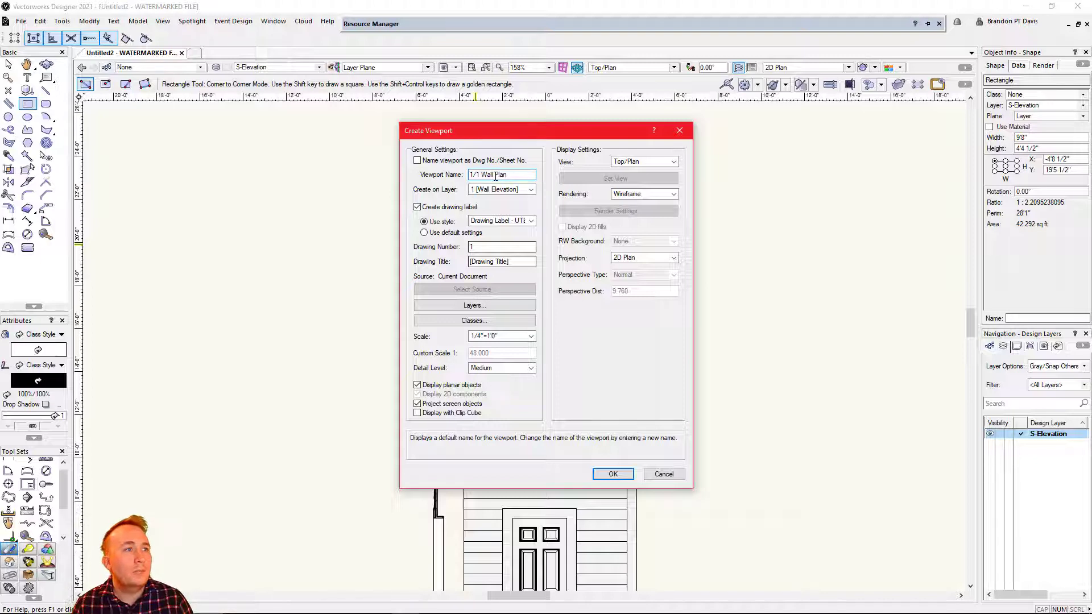
click(507, 263)
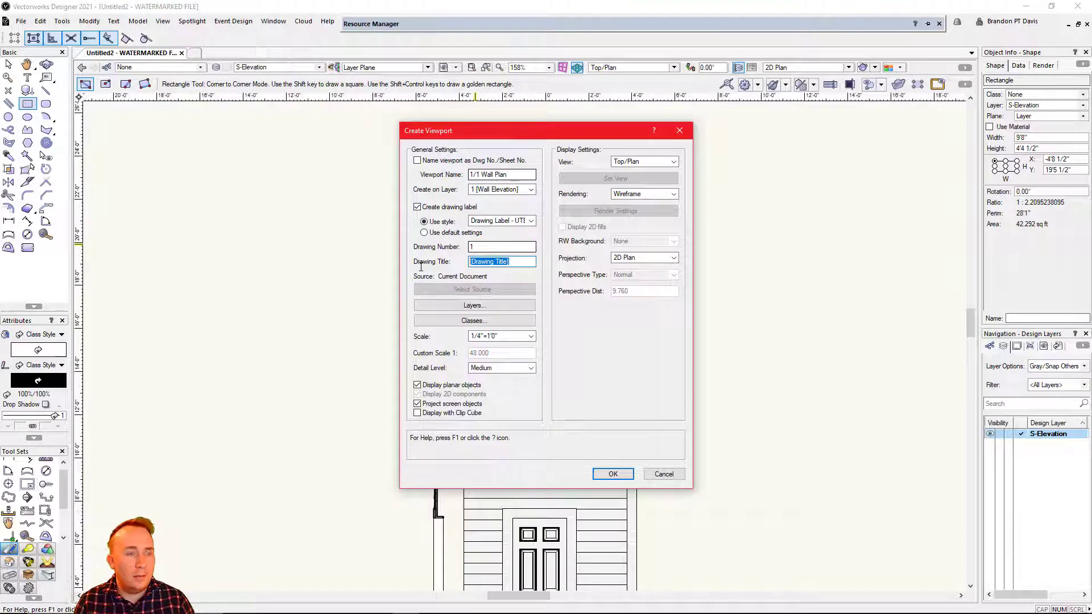
text(W)
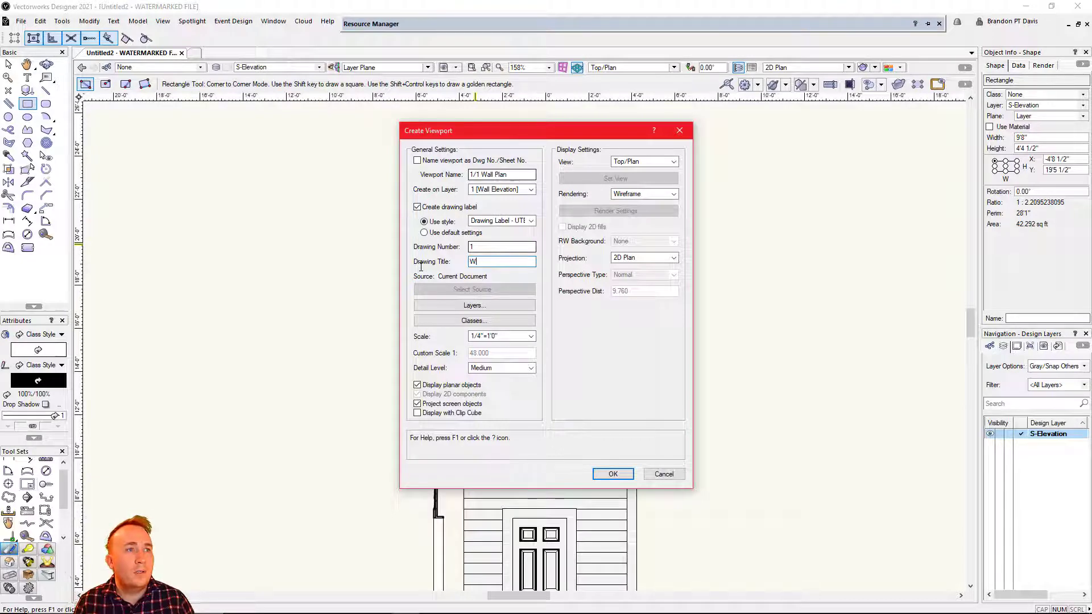
text(ALL PLAN)
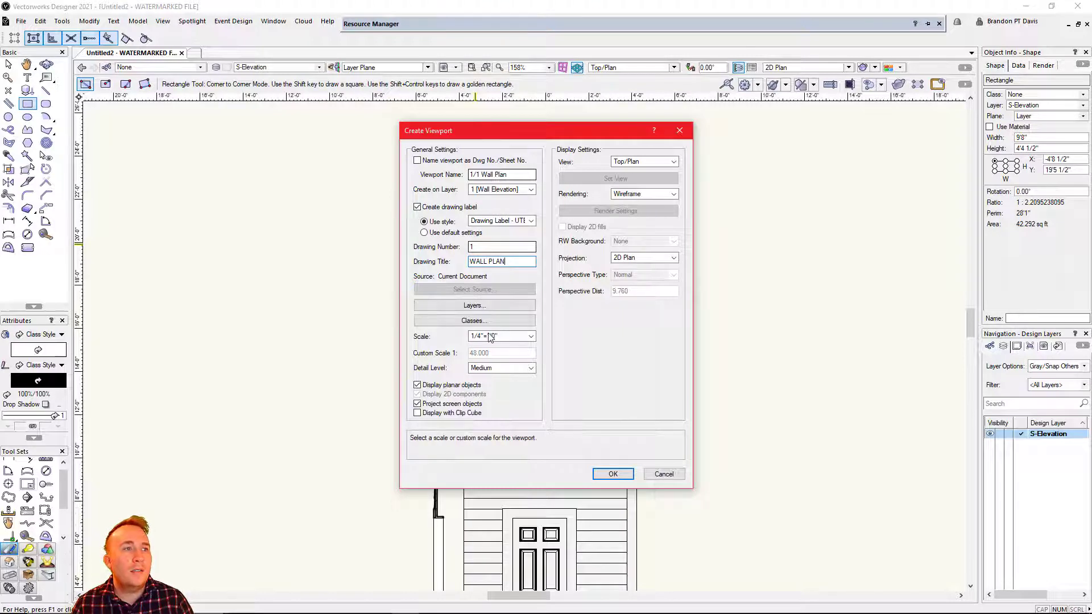
Set the new viewport's scale to 1/2"=1'0" and create it on the Wall Elevation sheet layer.
click(491, 337)
click(493, 373)
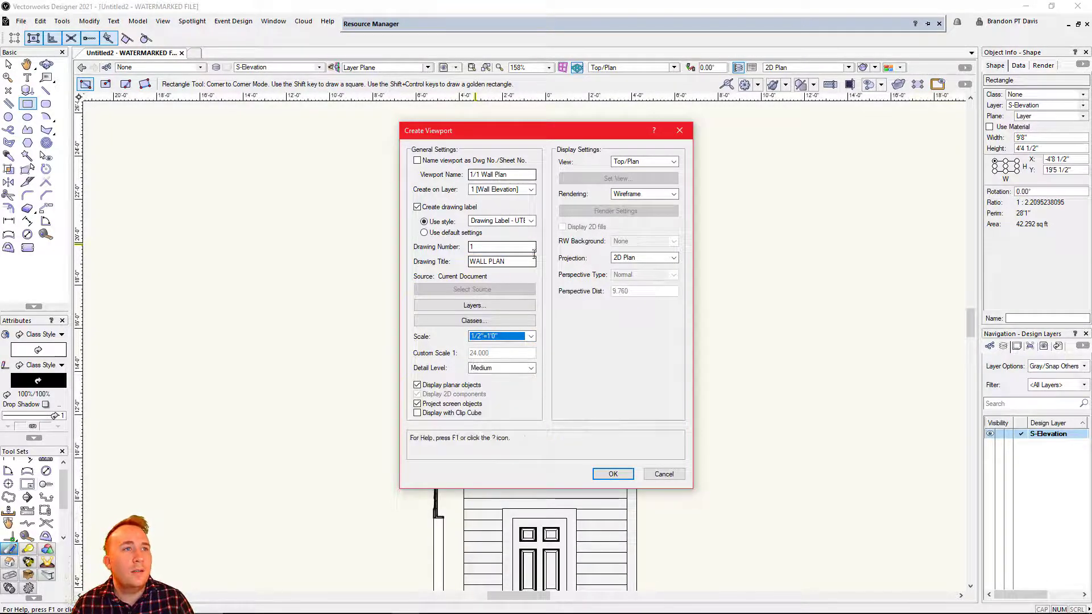
click(612, 474)
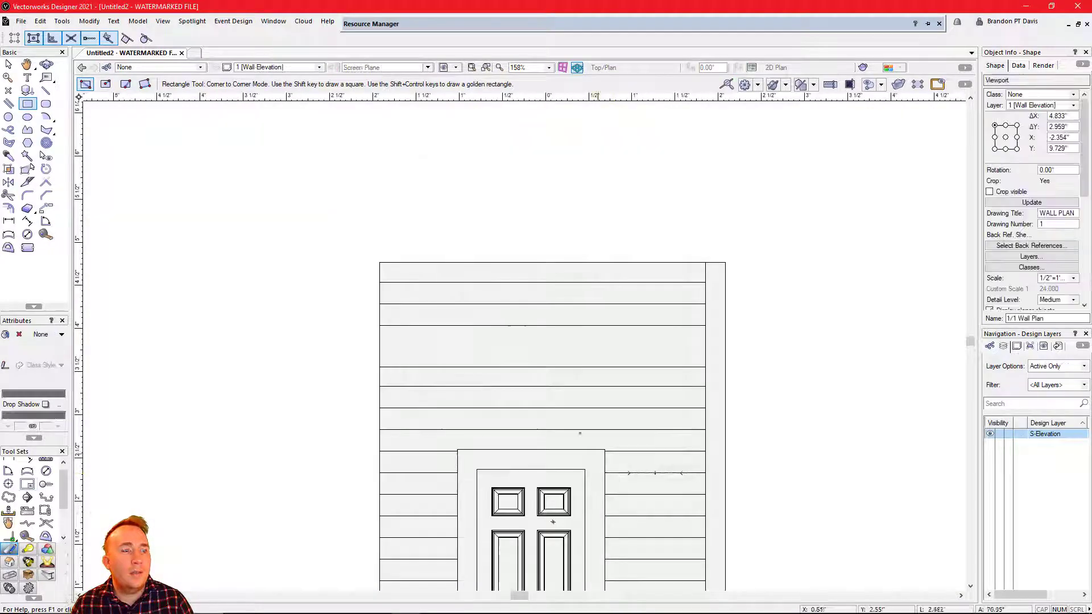
Examine the WALL PLAN viewport, its drawing label and its placement relative to the WALL FRONT viewport on the sheet.
scroll(526, 389, down, 3)
scroll(525, 476, up, 2)
scroll(505, 440, down, 1)
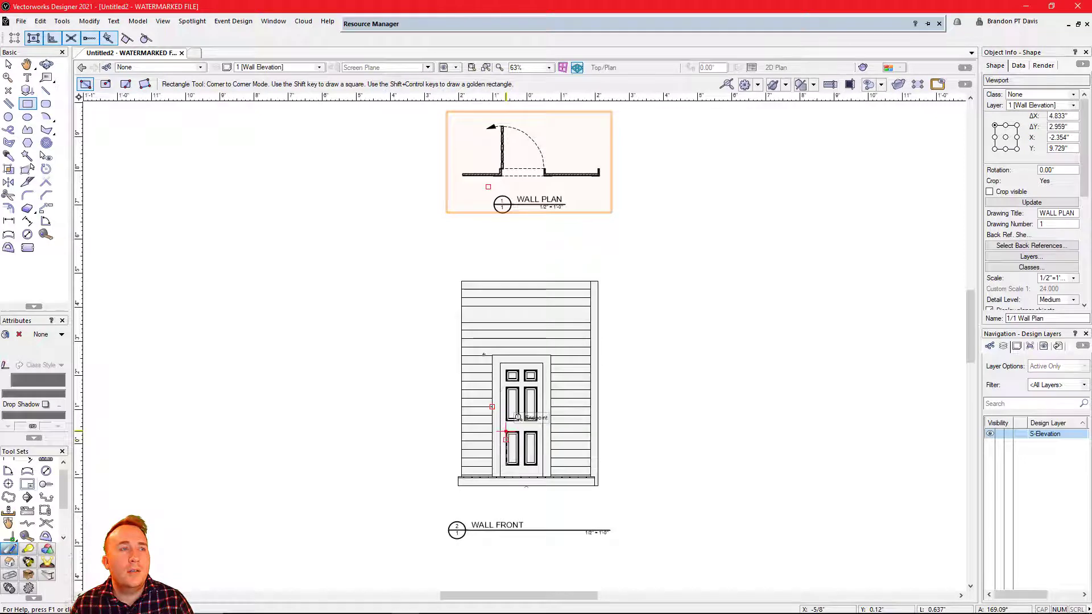
scroll(534, 119, up, 2)
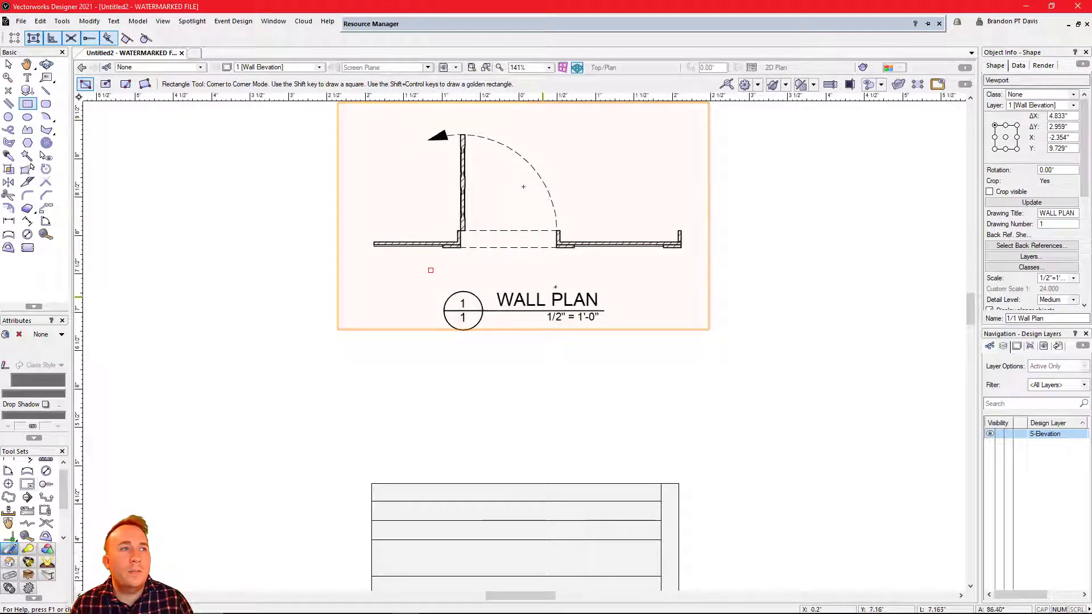
key(x)
key(x)
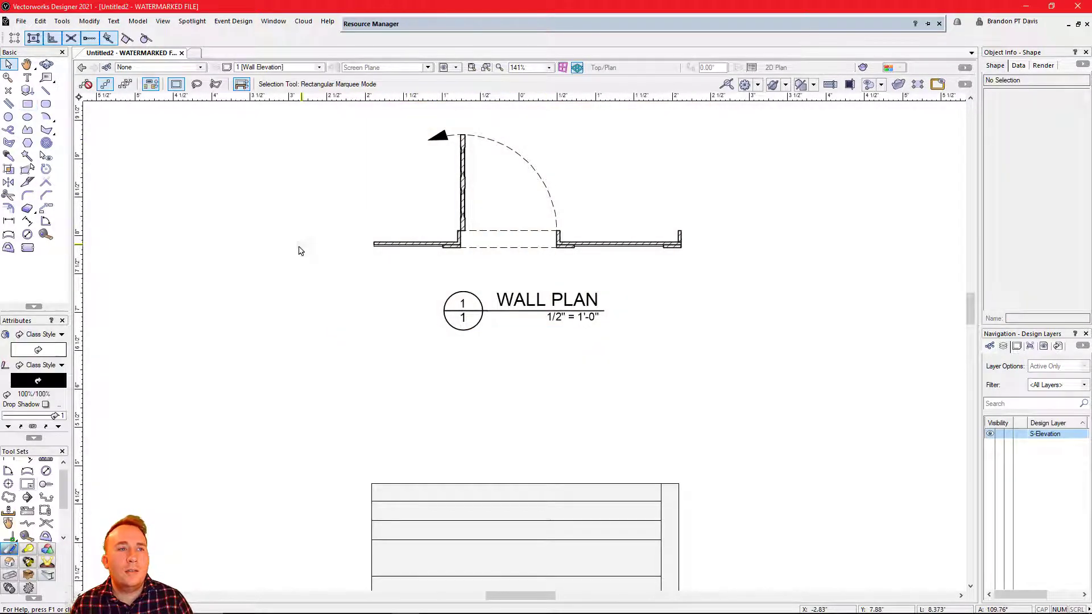
scroll(624, 279, down, 2)
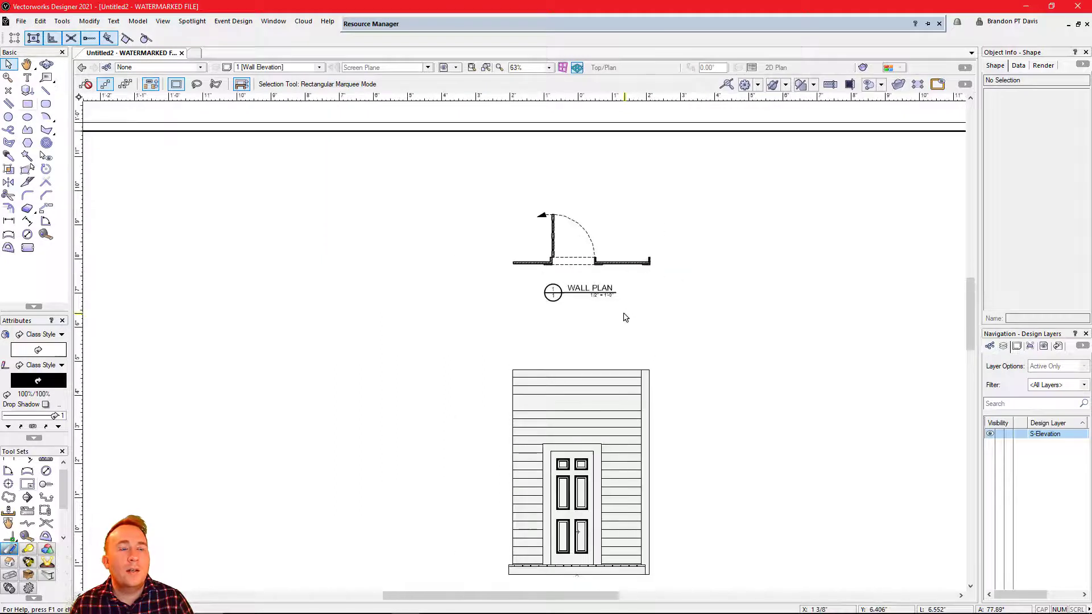
scroll(624, 314, down, 1)
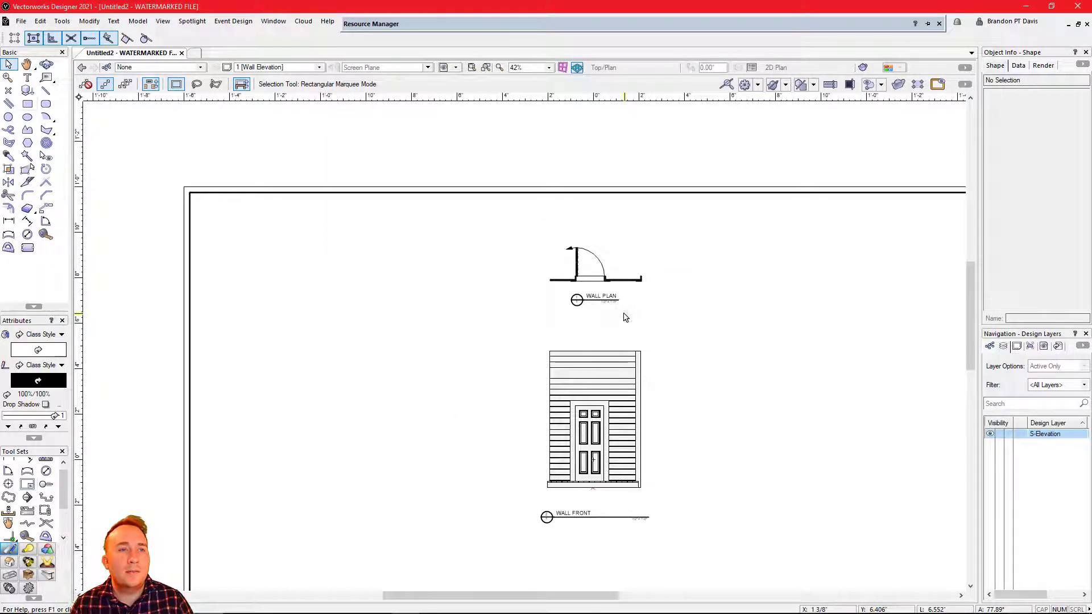